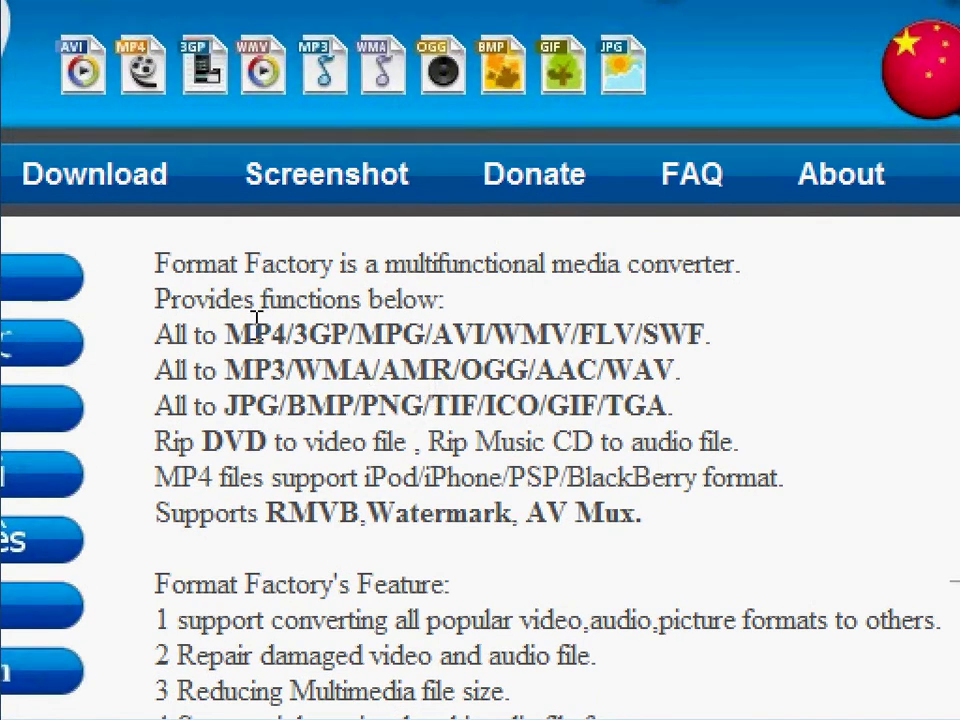
Read the site's video, picture and iPod/iPhone/PSP/BlackBerry format lists, then minimize Internet Explorer
{"action": "left_click_drag", "start_coordinate": [718, 345], "coordinate": [272, 403]}
{"action": "left_click_drag", "start_coordinate": [197, 405], "coordinate": [744, 422]}
{"action": "left_click", "coordinate": [767, 437]}
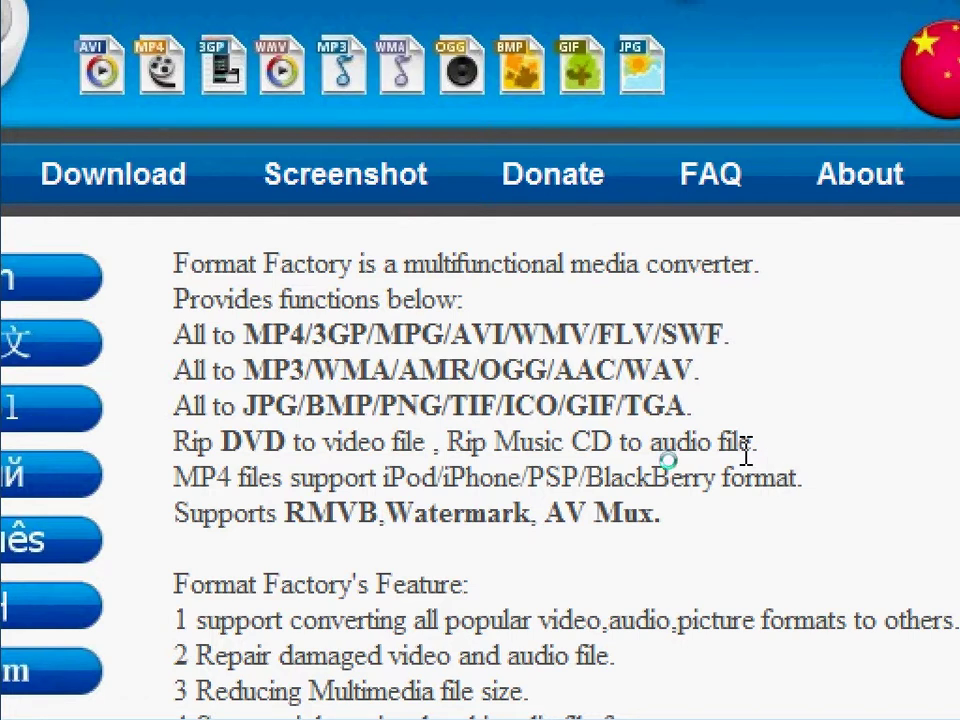
{"action": "left_click_drag", "start_coordinate": [241, 479], "coordinate": [814, 482]}
{"action": "left_click", "coordinate": [818, 492]}
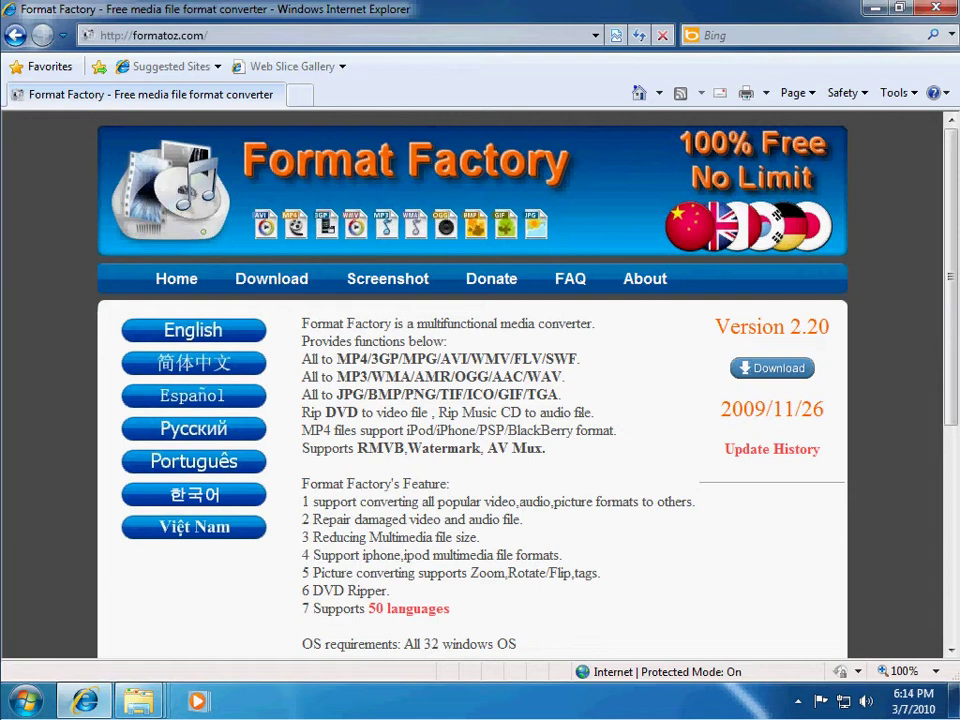
{"action": "left_click", "coordinate": [876, 8]}
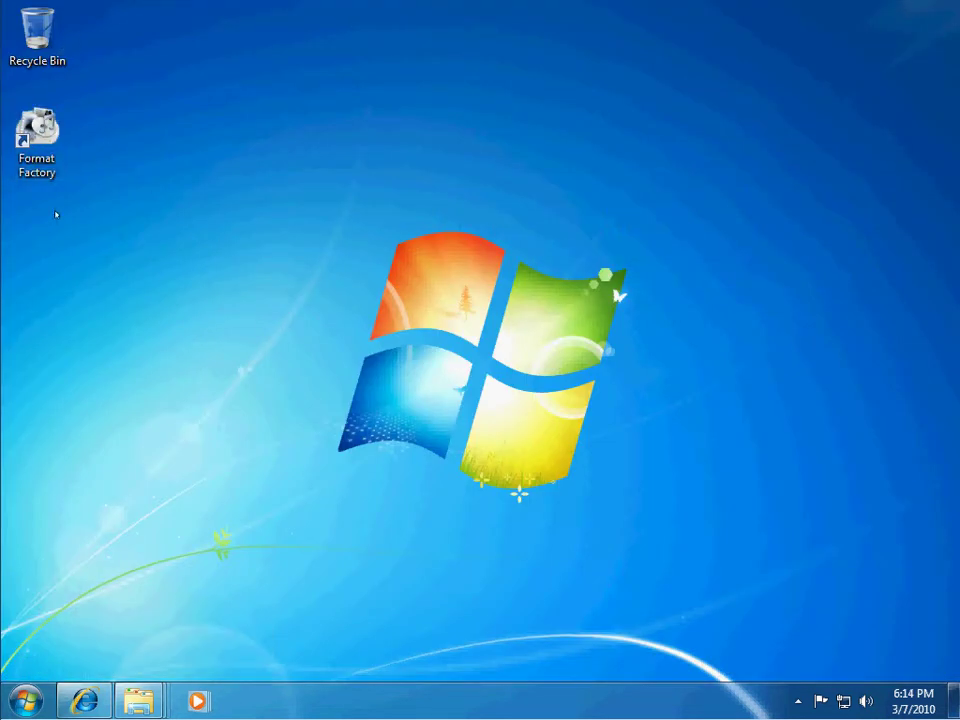
Launch Format Factory and browse its Audio, Picture, ROM Device, Advanced and Video categories
{"action": "double_click", "coordinate": [43, 149]}
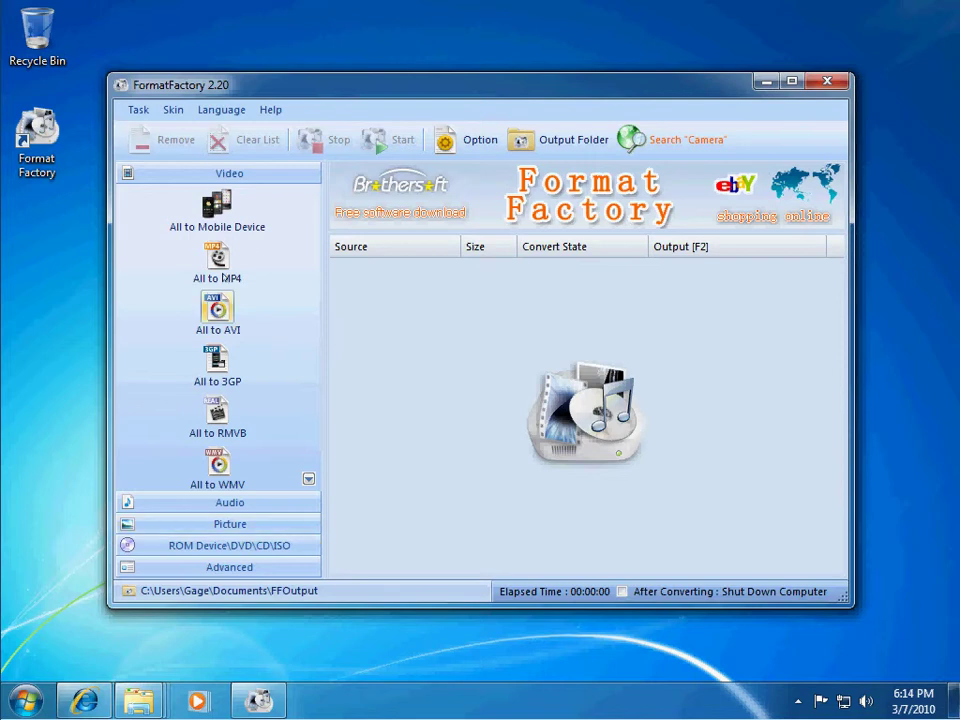
{"action": "left_click", "coordinate": [250, 505]}
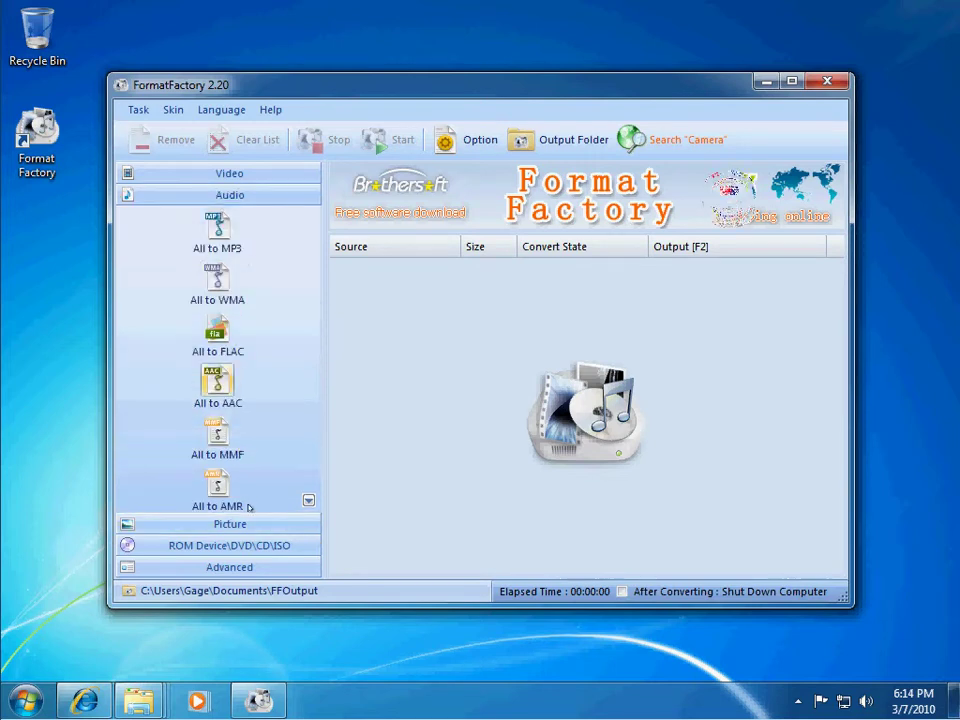
{"action": "left_click", "coordinate": [224, 524]}
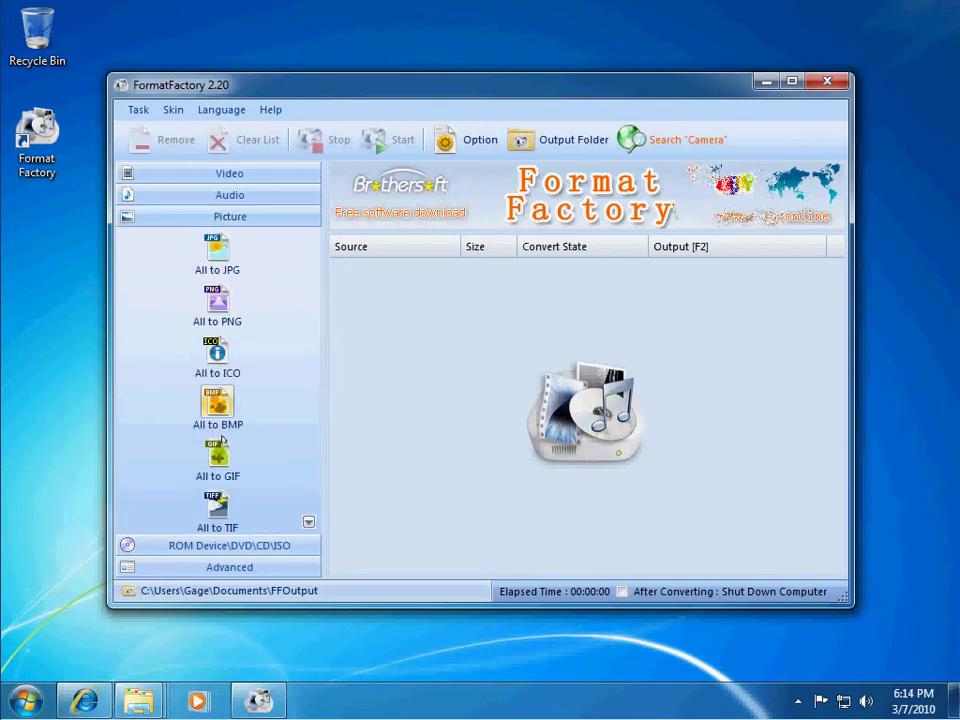
{"action": "left_click", "coordinate": [229, 547]}
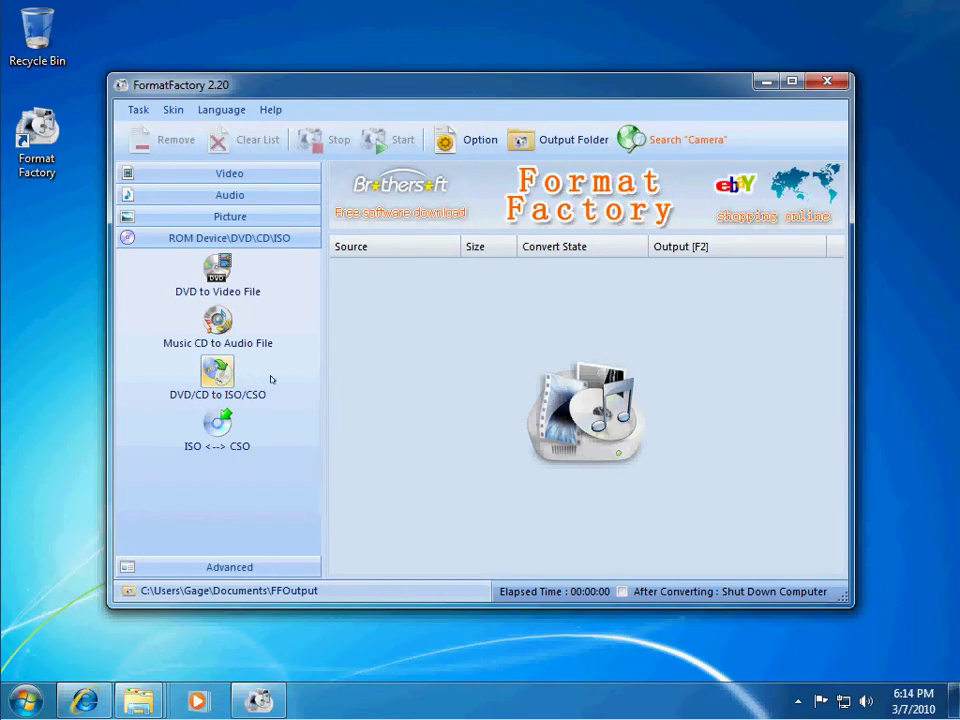
{"action": "left_click", "coordinate": [220, 568]}
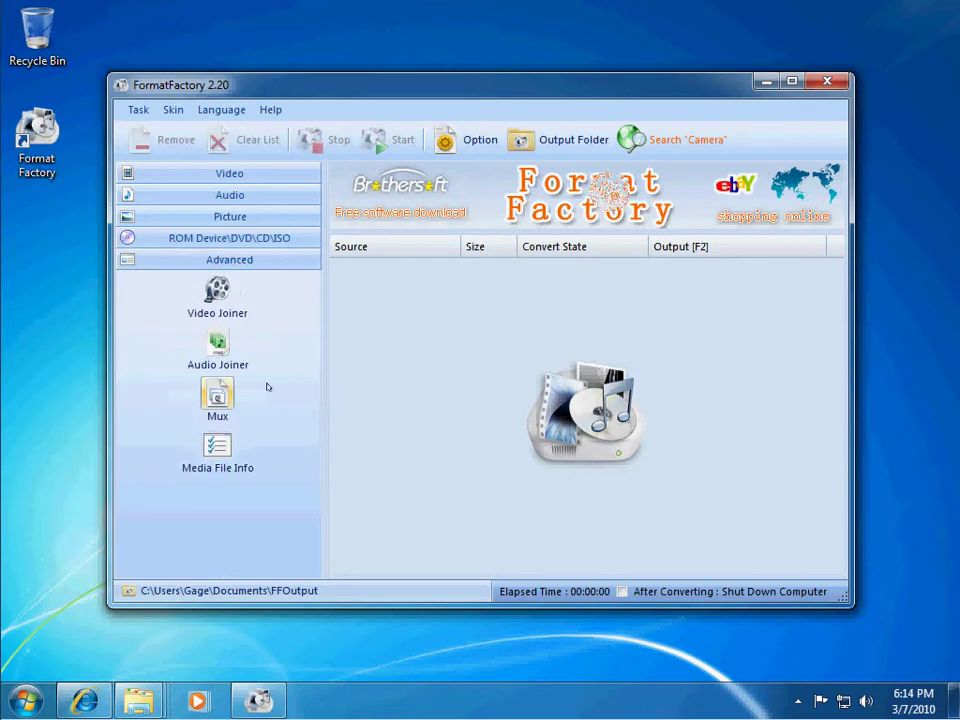
{"action": "left_click", "coordinate": [249, 335]}
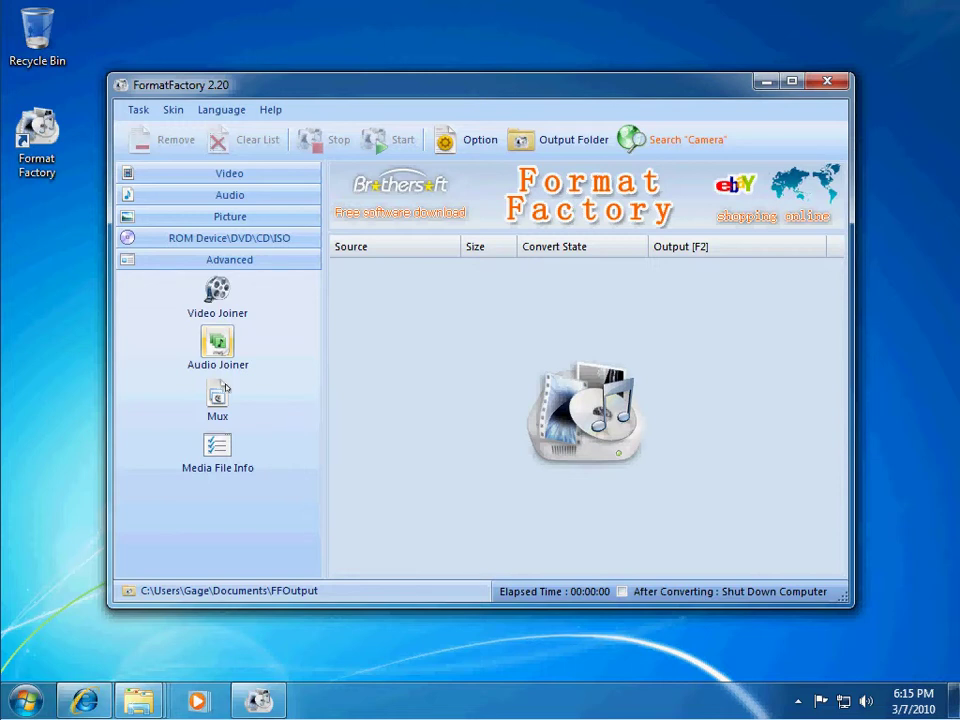
With the Video category shown, apply the Obsidian skin, then switch back to Luna Blue
{"action": "left_click", "coordinate": [236, 176]}
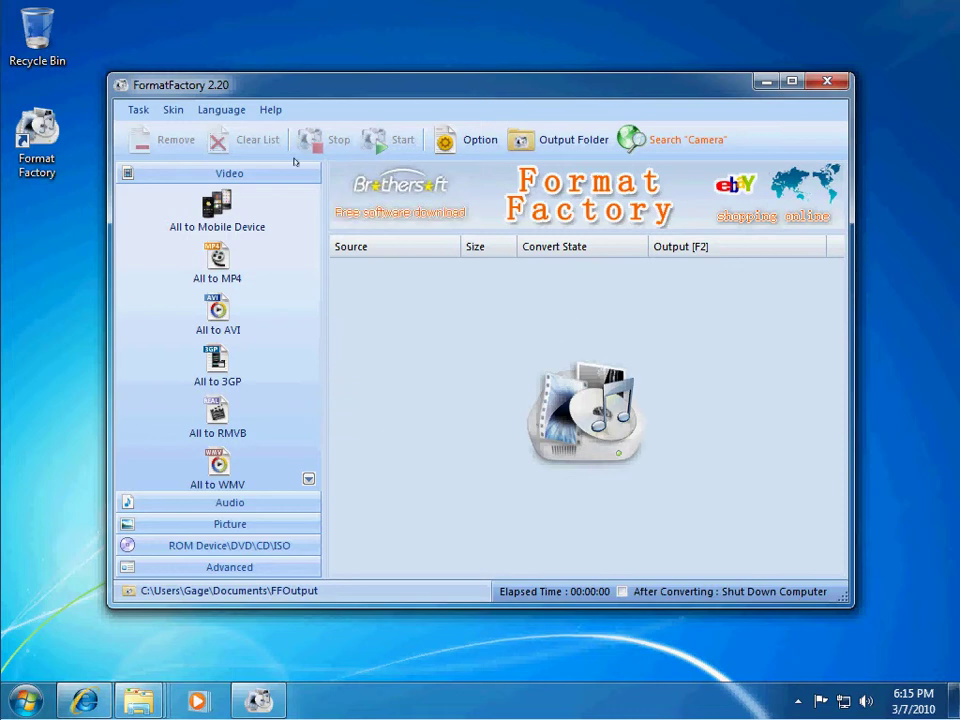
{"action": "left_click", "coordinate": [172, 109]}
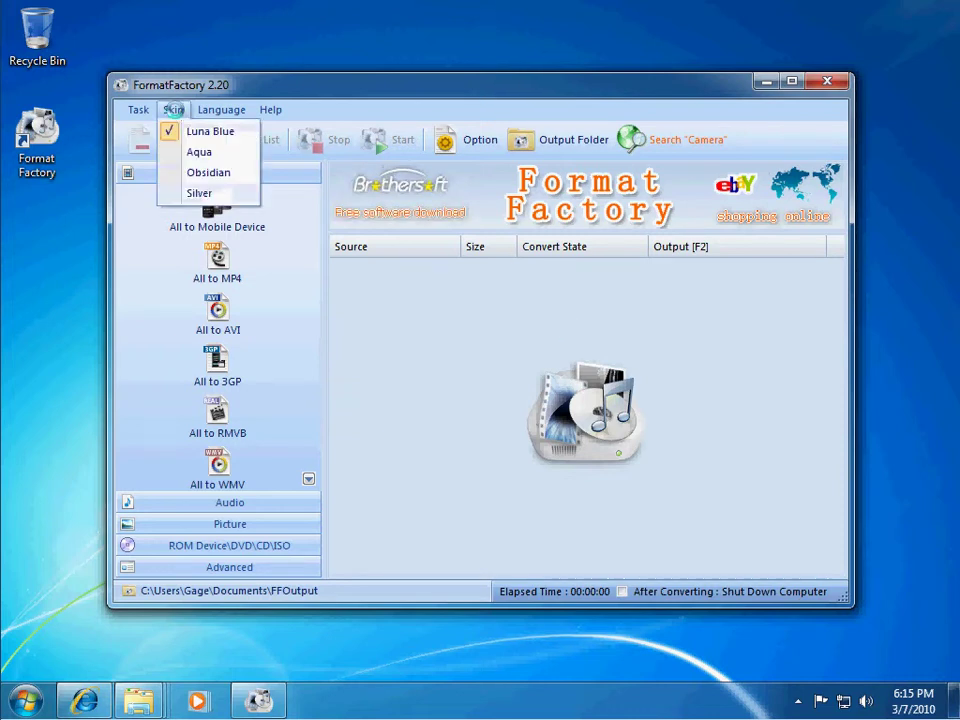
{"action": "left_click", "coordinate": [200, 172]}
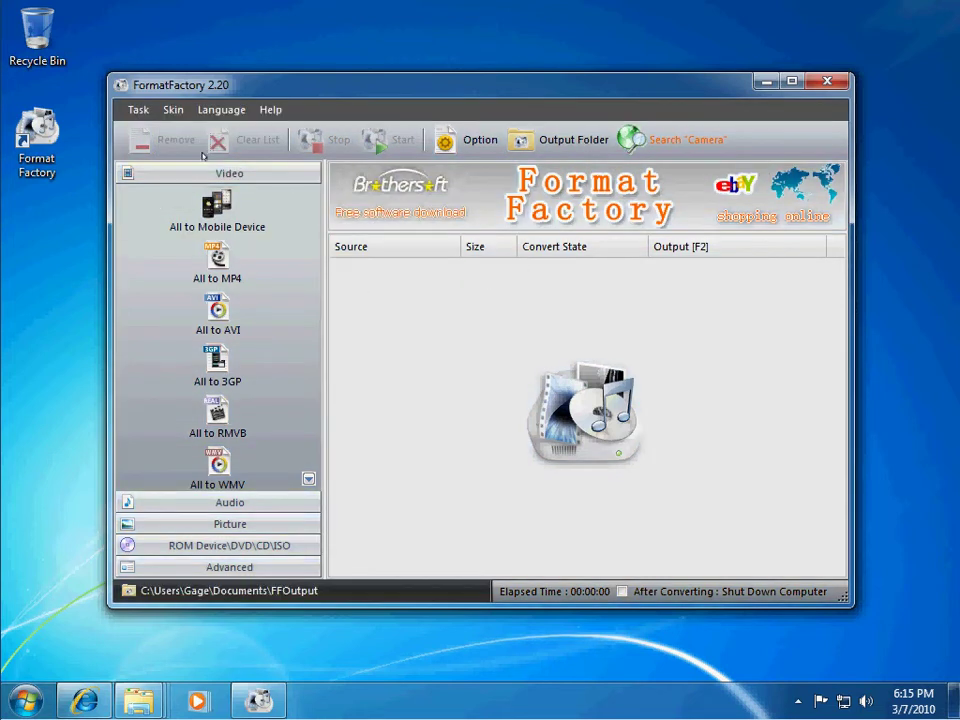
{"action": "left_click", "coordinate": [172, 109]}
{"action": "left_click", "coordinate": [185, 130]}
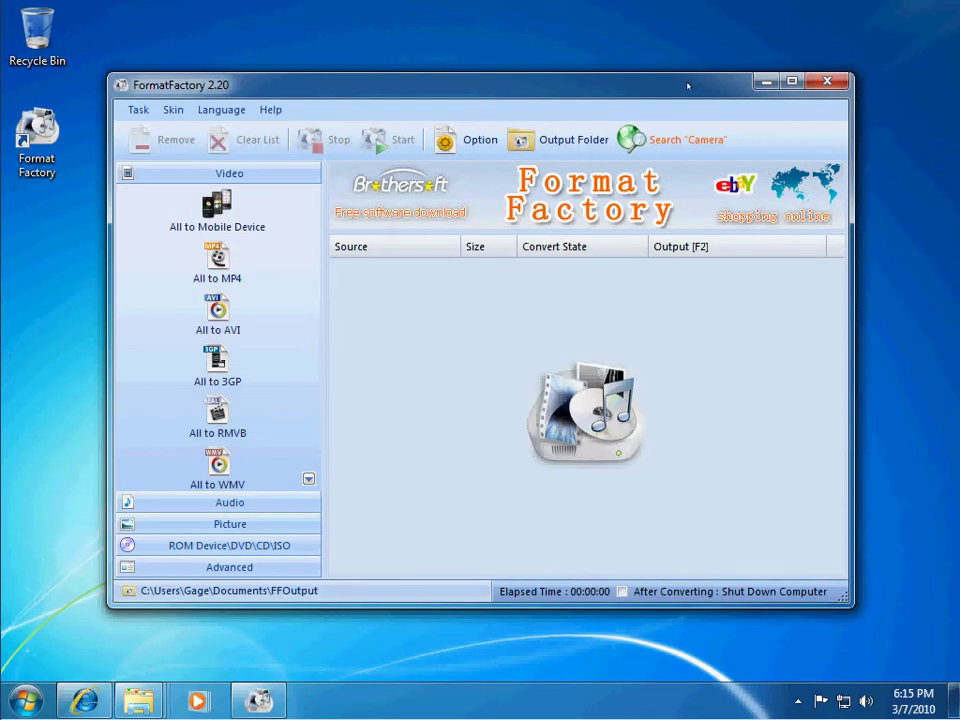
Move Format Factory left, select Penguins and Tulips in Sample Pictures, and drop them onto it
{"action": "left_click_drag", "start_coordinate": [688, 86], "coordinate": [0, 121]}
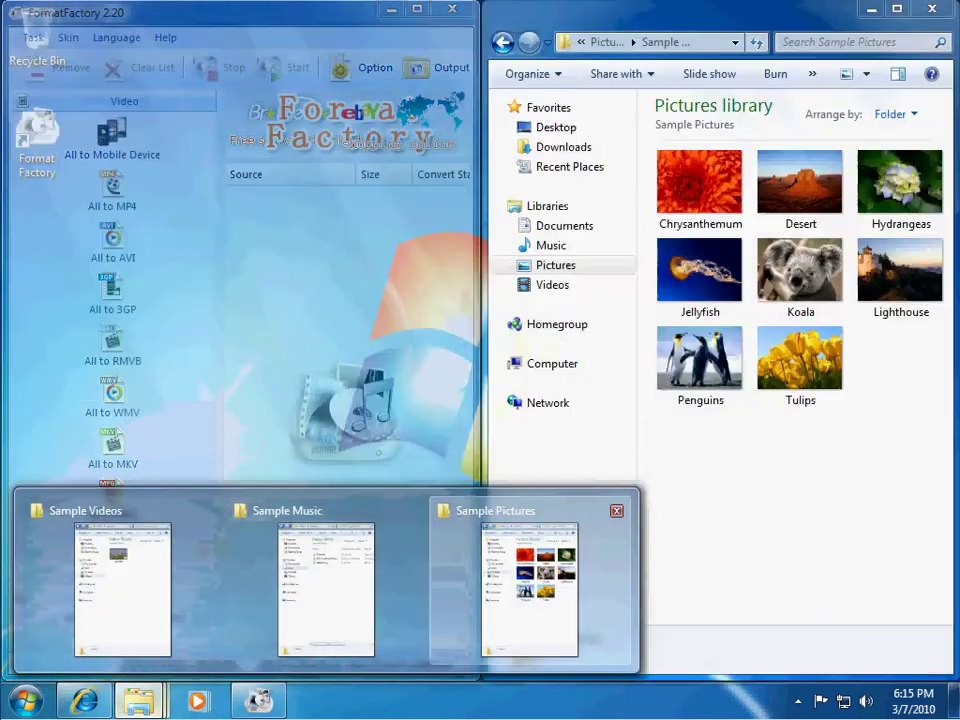
{"action": "left_click", "coordinate": [530, 590]}
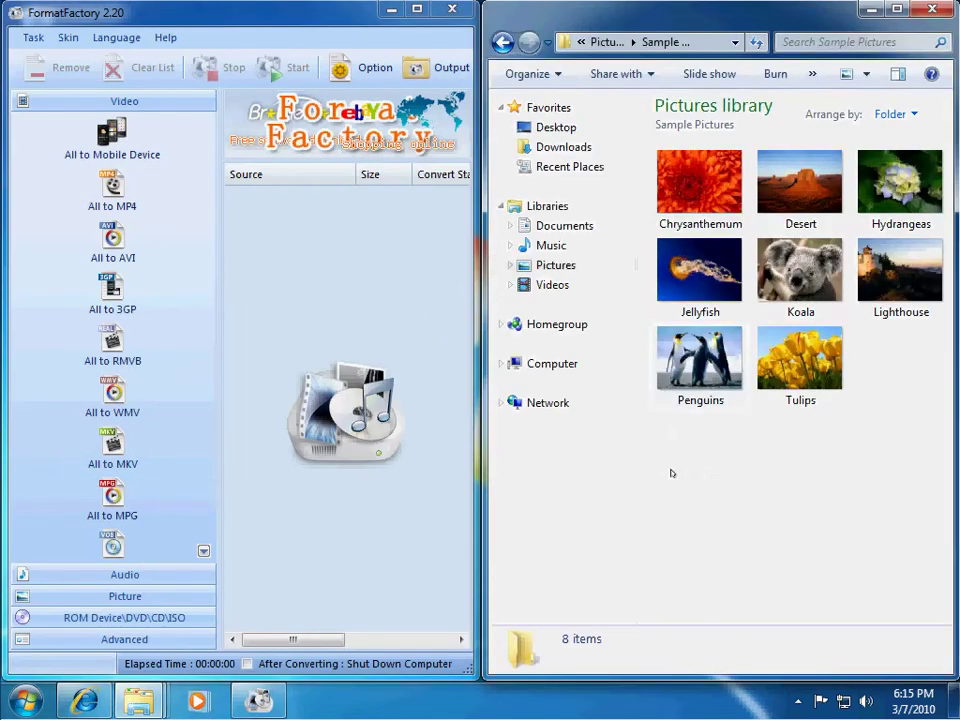
{"action": "left_click_drag", "start_coordinate": [800, 360], "coordinate": [690, 354]}
{"action": "left_click_drag", "start_coordinate": [742, 388], "coordinate": [745, 400]}
{"action": "left_click", "coordinate": [750, 452]}
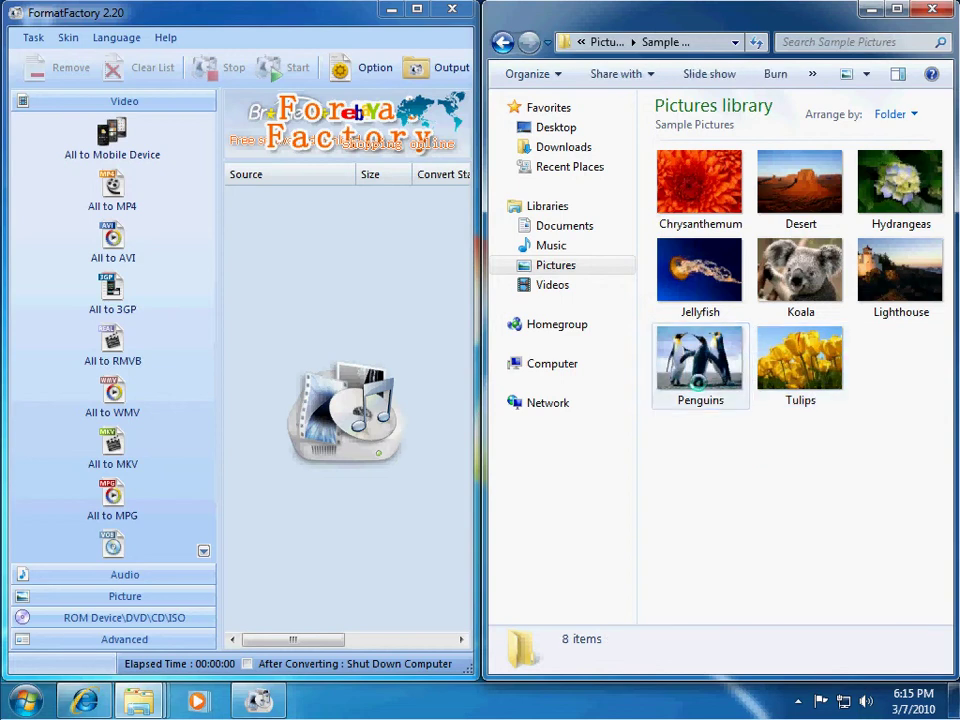
{"action": "left_click", "coordinate": [700, 365]}
{"action": "key", "text": "Right"}
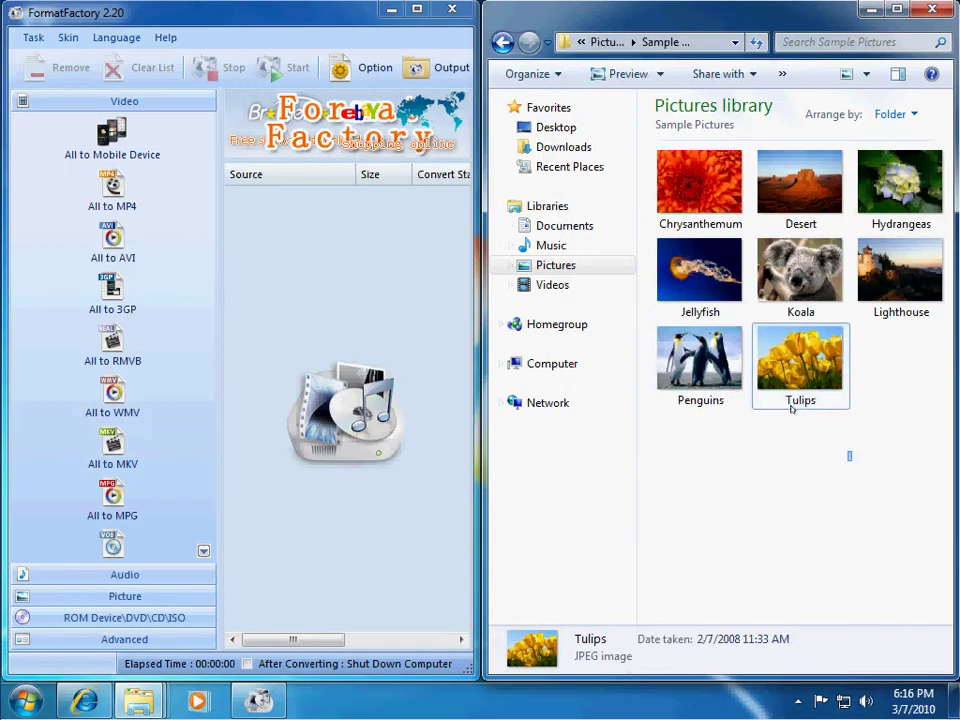
{"action": "left_click_drag", "start_coordinate": [851, 459], "coordinate": [705, 418]}
{"action": "left_click_drag", "start_coordinate": [719, 338], "coordinate": [338, 365]}
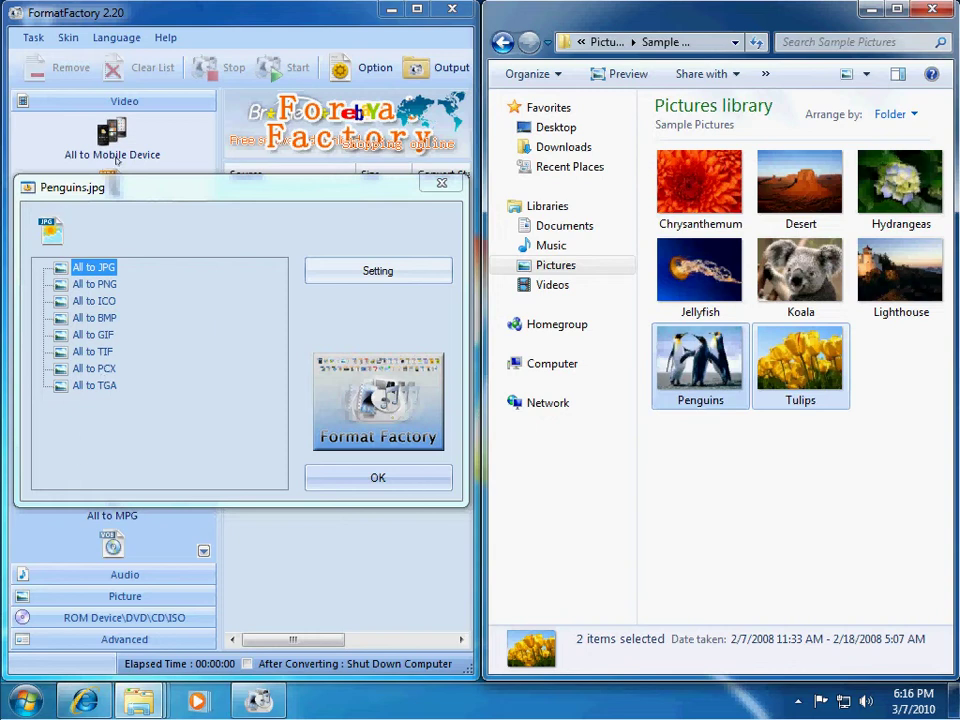
Choose All to PNG with Size Limit and a size-36 tag string, and queue both pictures
{"action": "left_click", "coordinate": [100, 285]}
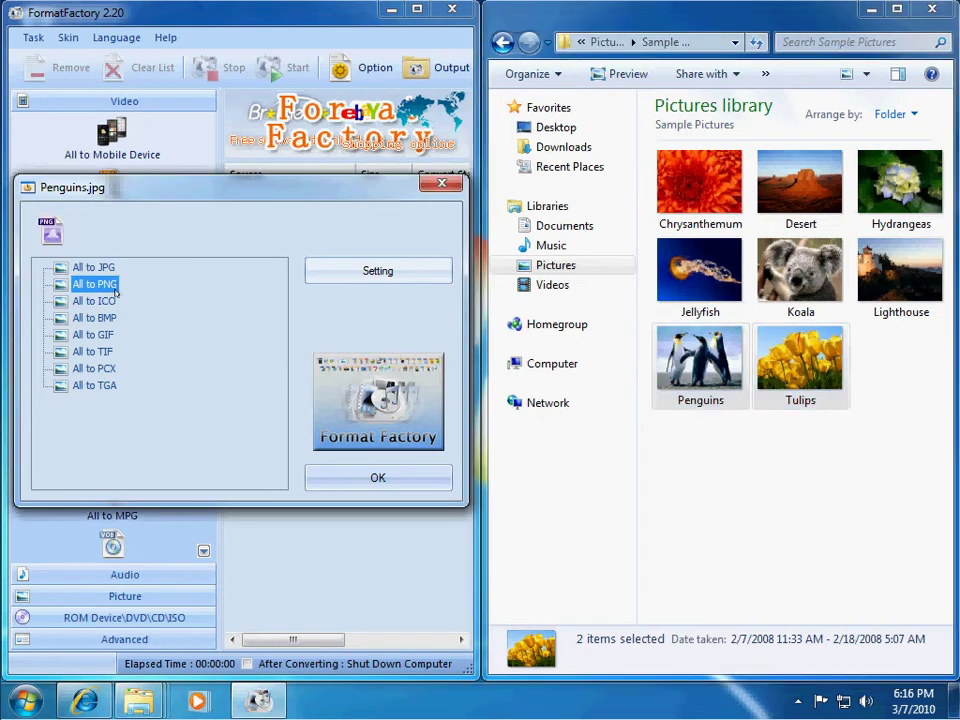
{"action": "left_click", "coordinate": [362, 274]}
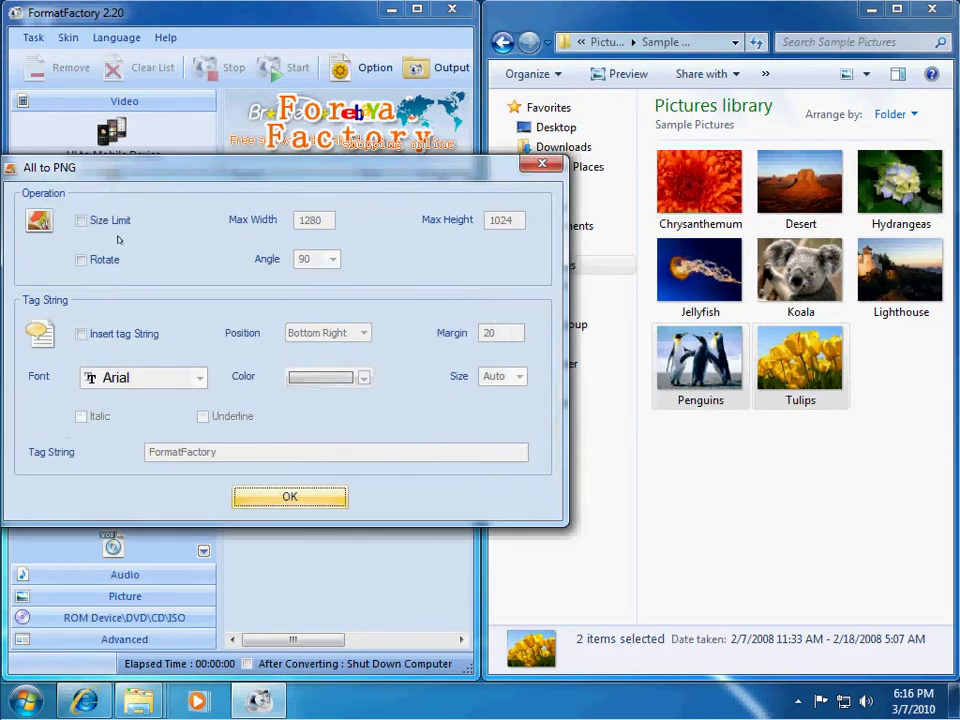
{"action": "left_click", "coordinate": [110, 222]}
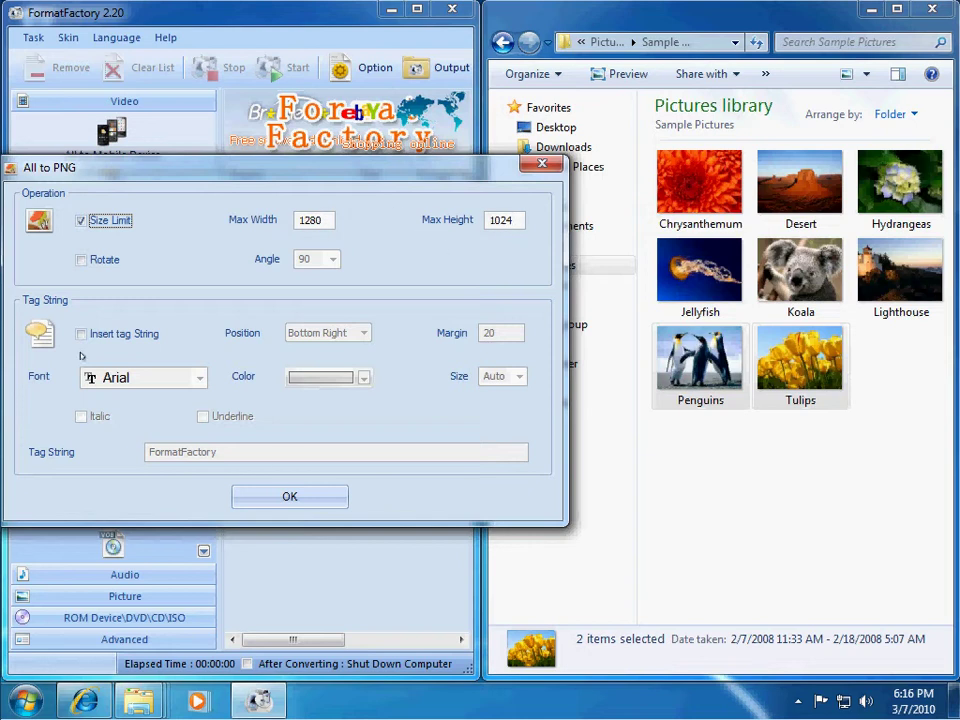
{"action": "left_click", "coordinate": [118, 334]}
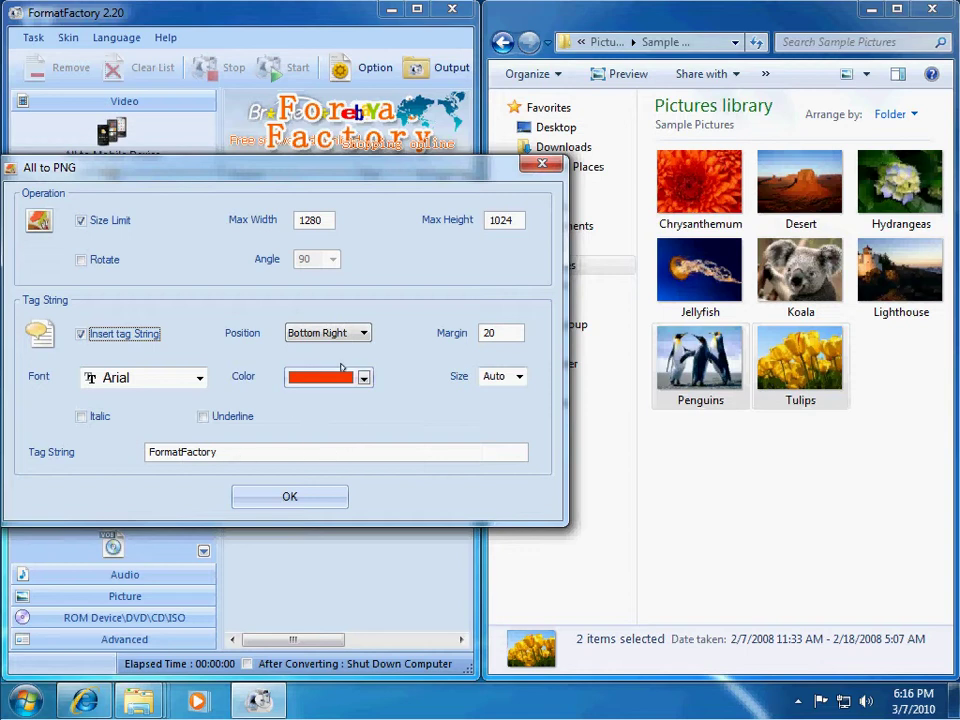
{"action": "left_click", "coordinate": [519, 376]}
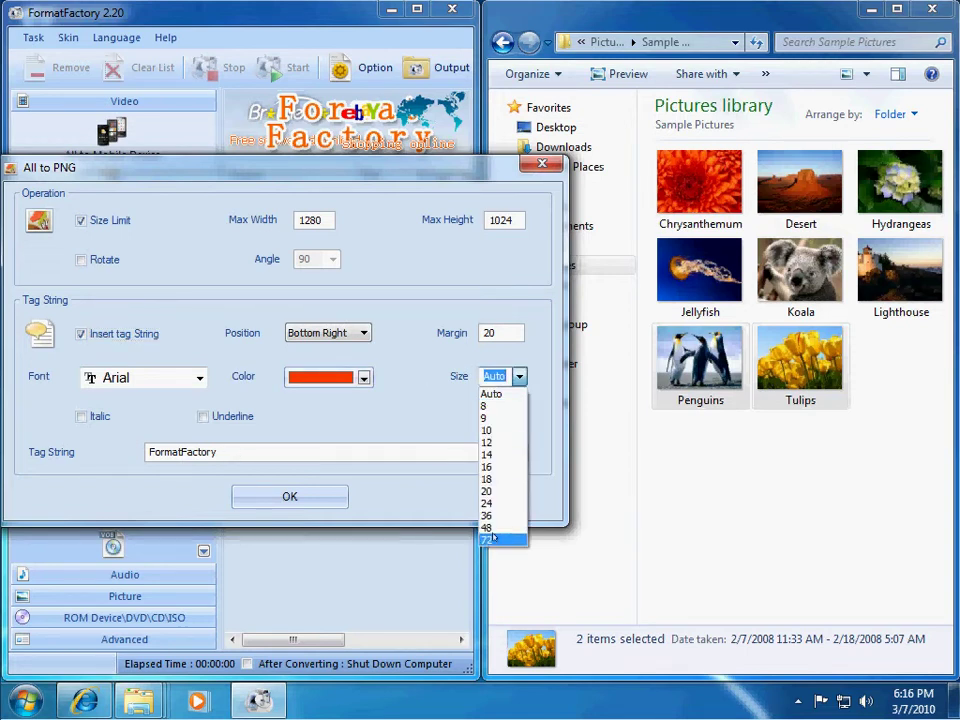
{"action": "left_click", "coordinate": [490, 515]}
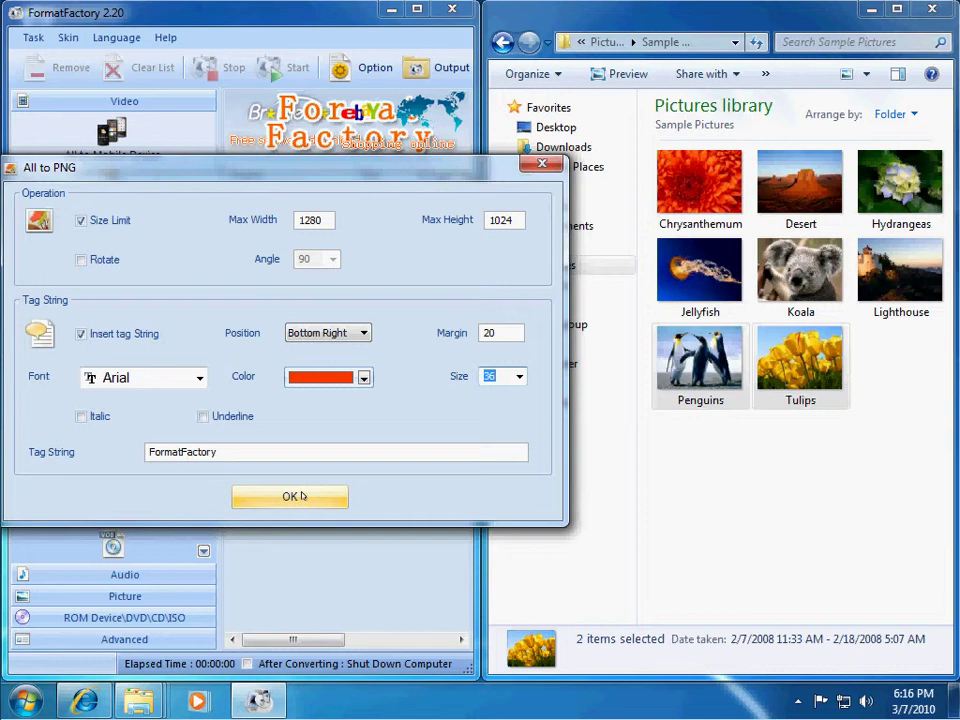
{"action": "left_click", "coordinate": [300, 496]}
{"action": "left_click", "coordinate": [378, 479]}
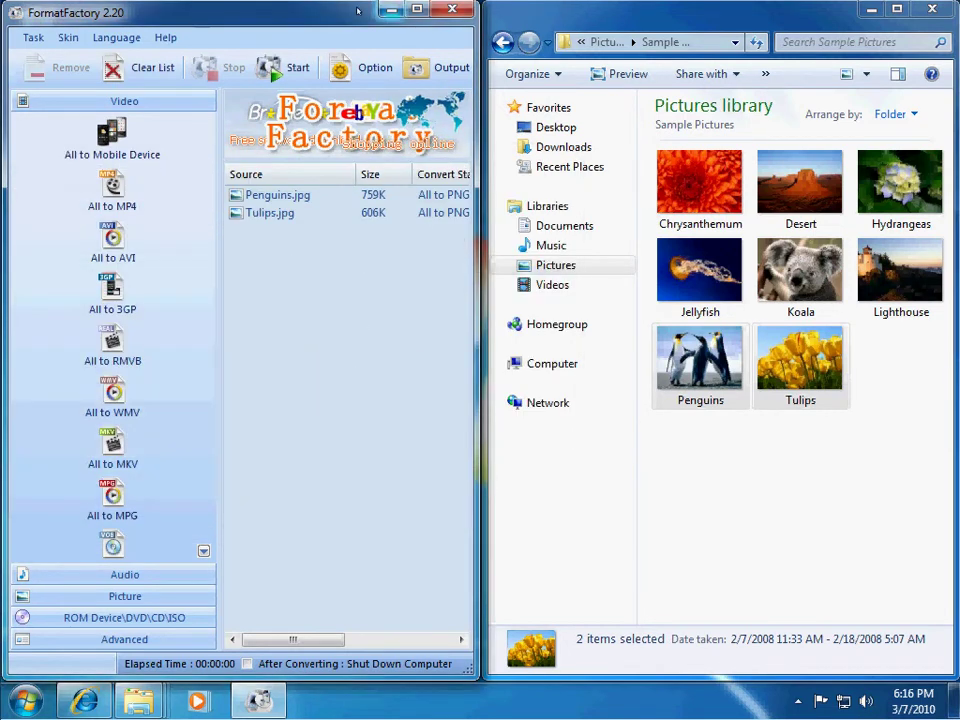
Restore the Format Factory window and start converting Penguins.jpg and Tulips.jpg to PNG
{"action": "left_click_drag", "start_coordinate": [290, 10], "coordinate": [724, 119]}
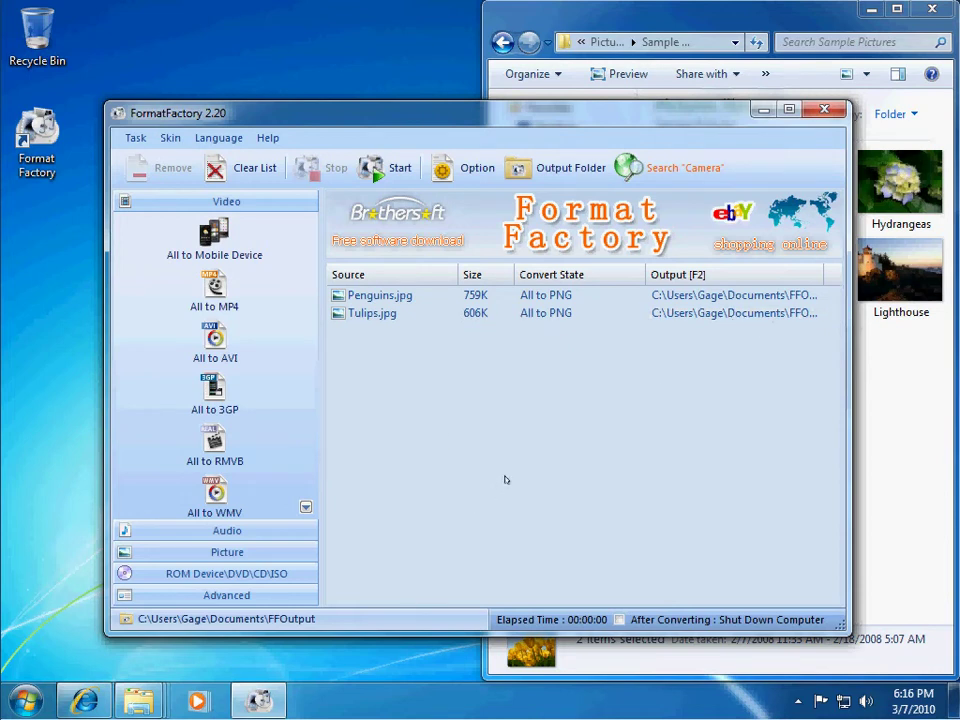
{"action": "left_click", "coordinate": [385, 168]}
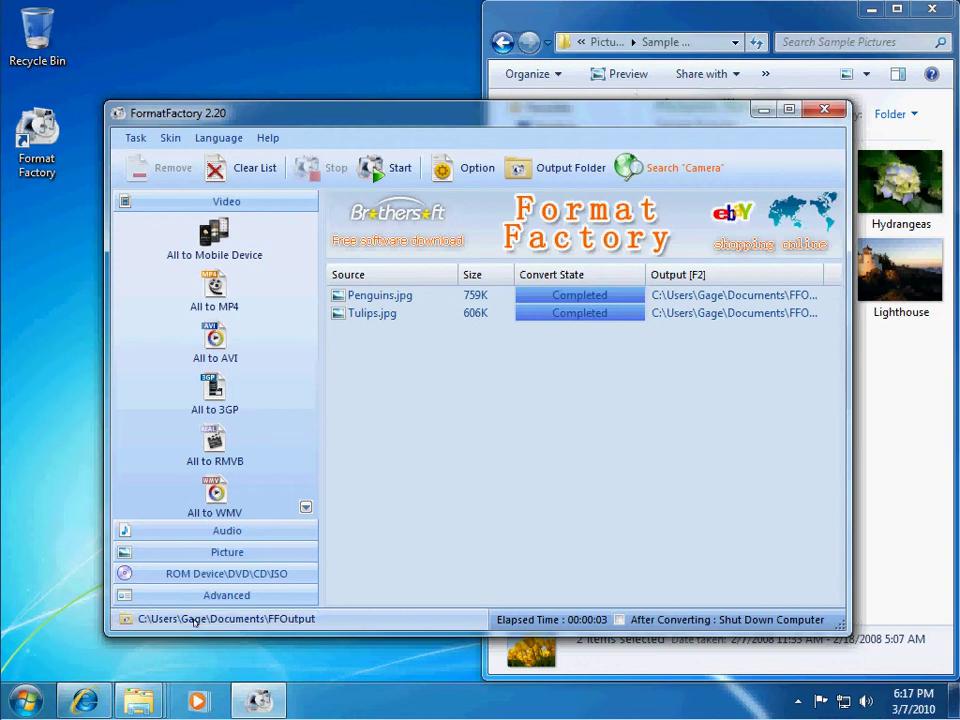
Open FFOutput, preview the Tulips and Penguins PNGs in Photo Viewer, then select both files
{"action": "left_click", "coordinate": [195, 621]}
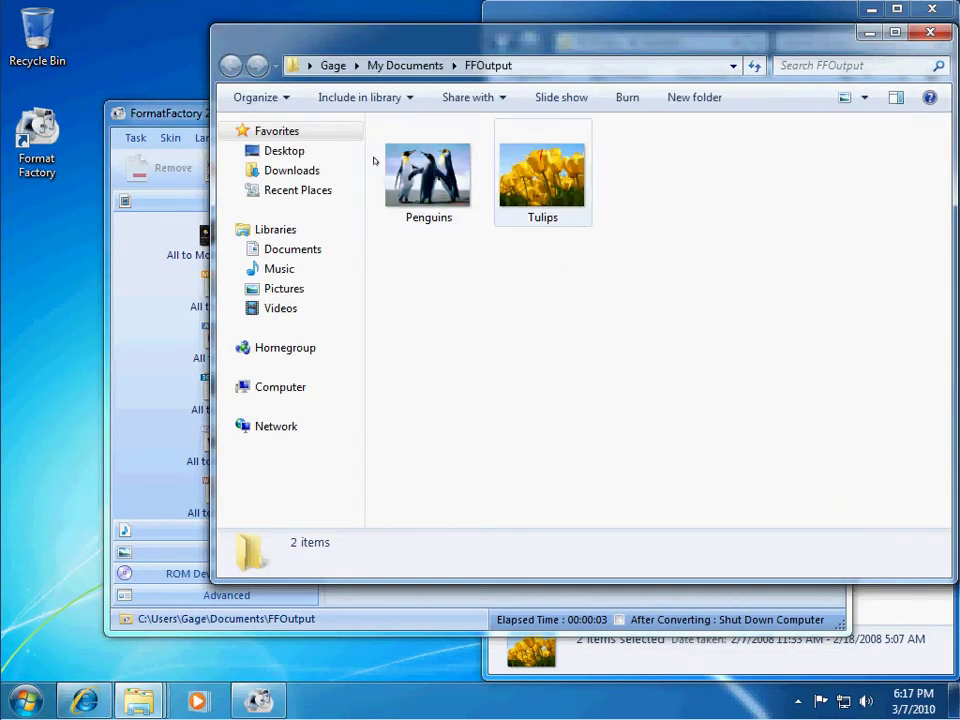
{"action": "left_click", "coordinate": [446, 178]}
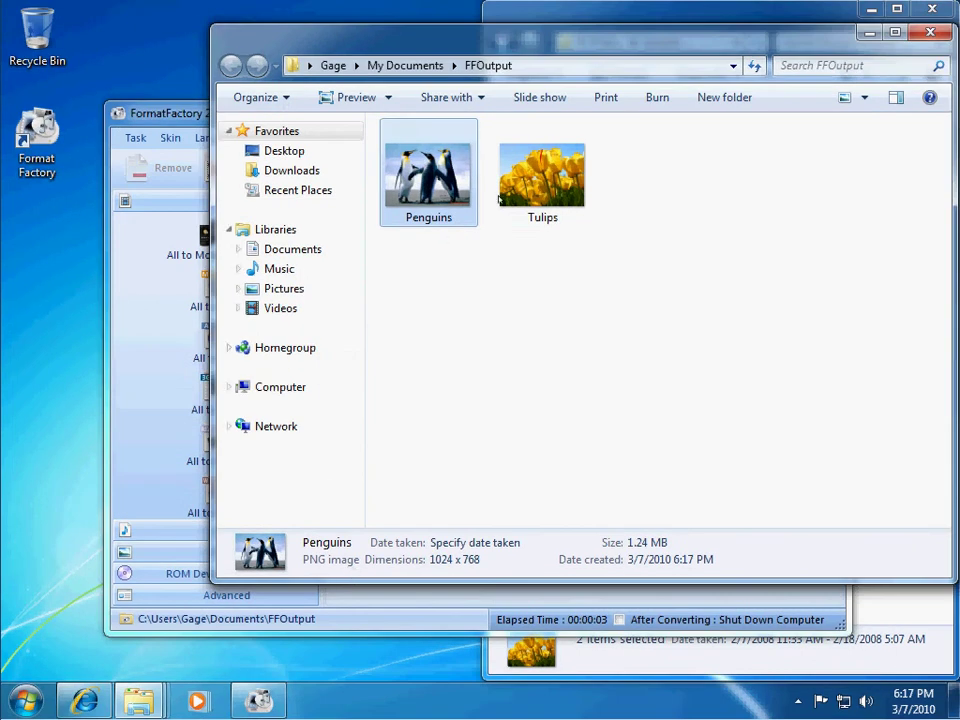
{"action": "left_click", "coordinate": [527, 183]}
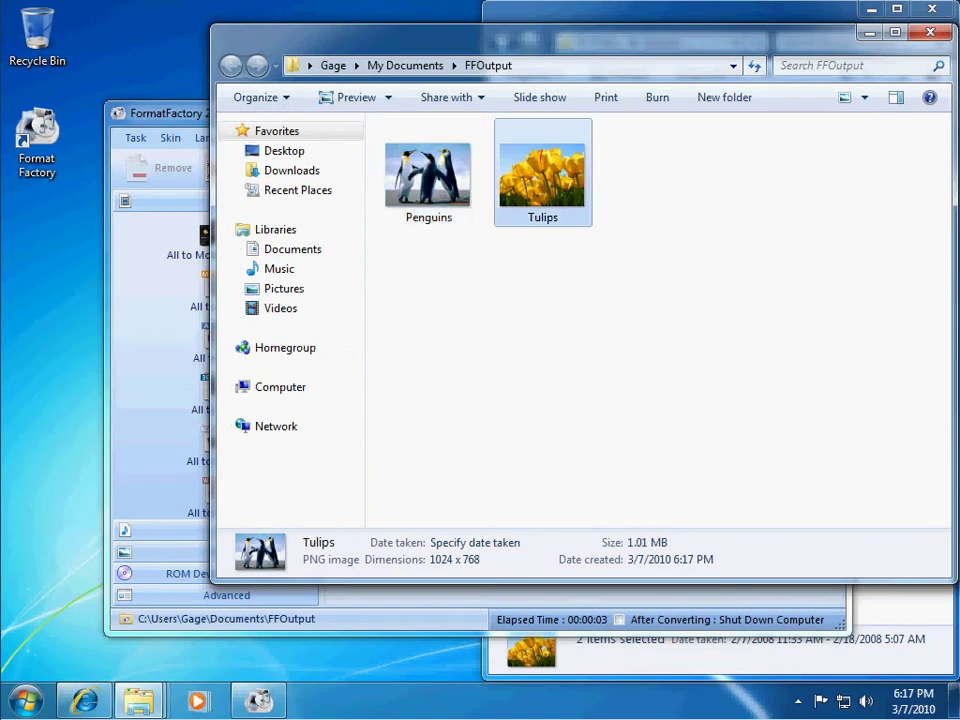
{"action": "double_click", "coordinate": [516, 199]}
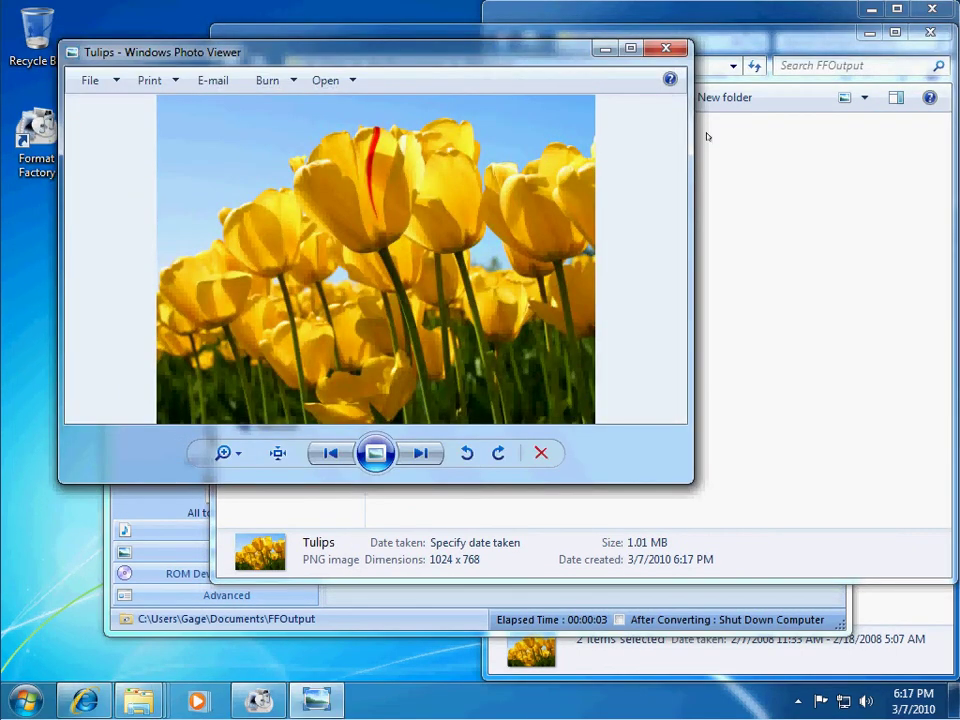
{"action": "left_click", "coordinate": [665, 49]}
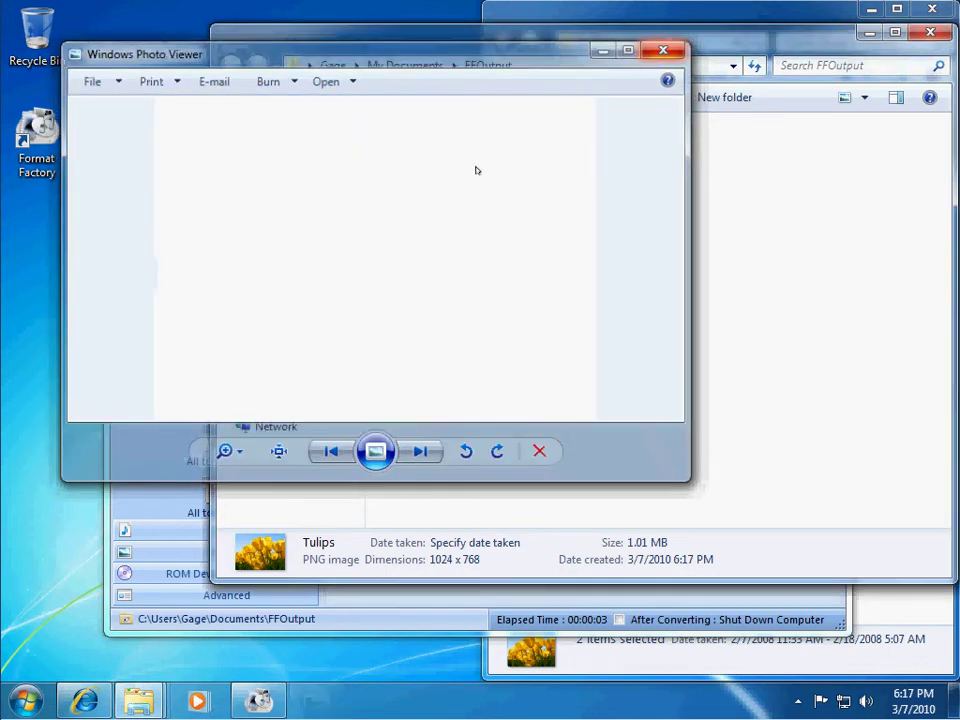
{"action": "left_click", "coordinate": [465, 165]}
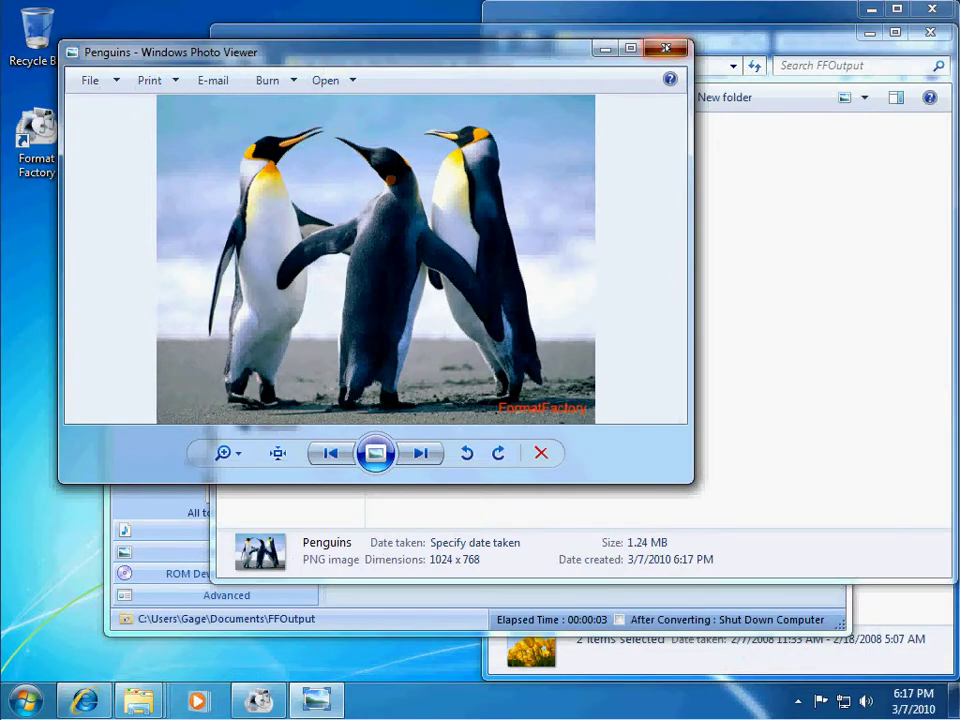
{"action": "left_click", "coordinate": [663, 49]}
{"action": "left_click_drag", "start_coordinate": [744, 266], "coordinate": [460, 170]}
Shift+Delete and confirm removal of both PNGs, close FFOutput, then clear Format Factory's list
{"action": "key", "text": "shift+Delete"}
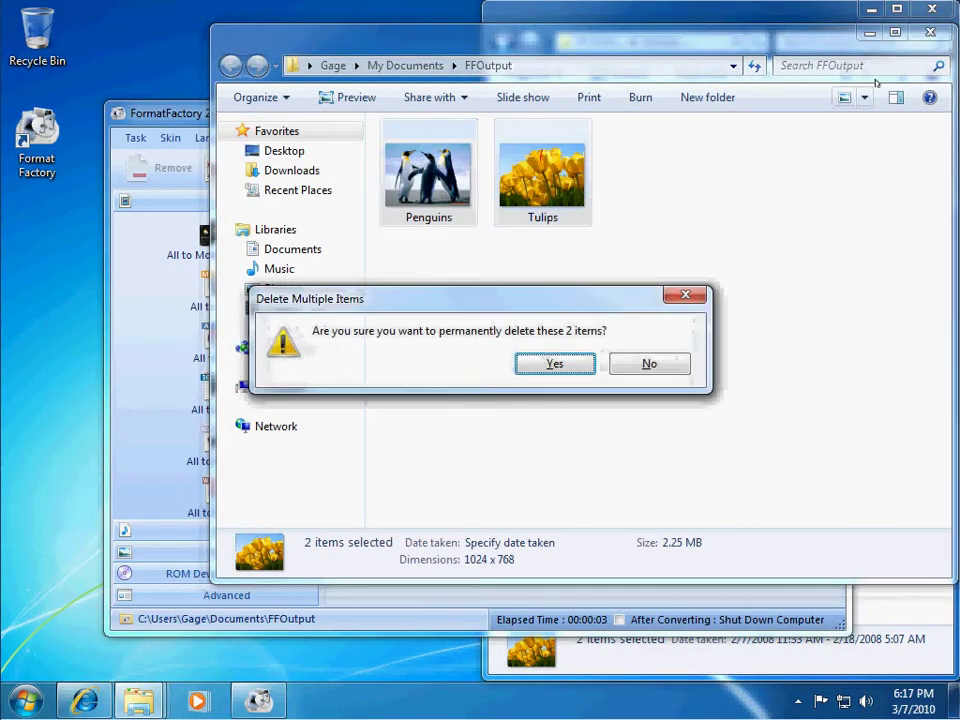
{"action": "key", "text": "Return"}
{"action": "key", "text": "alt+F4"}
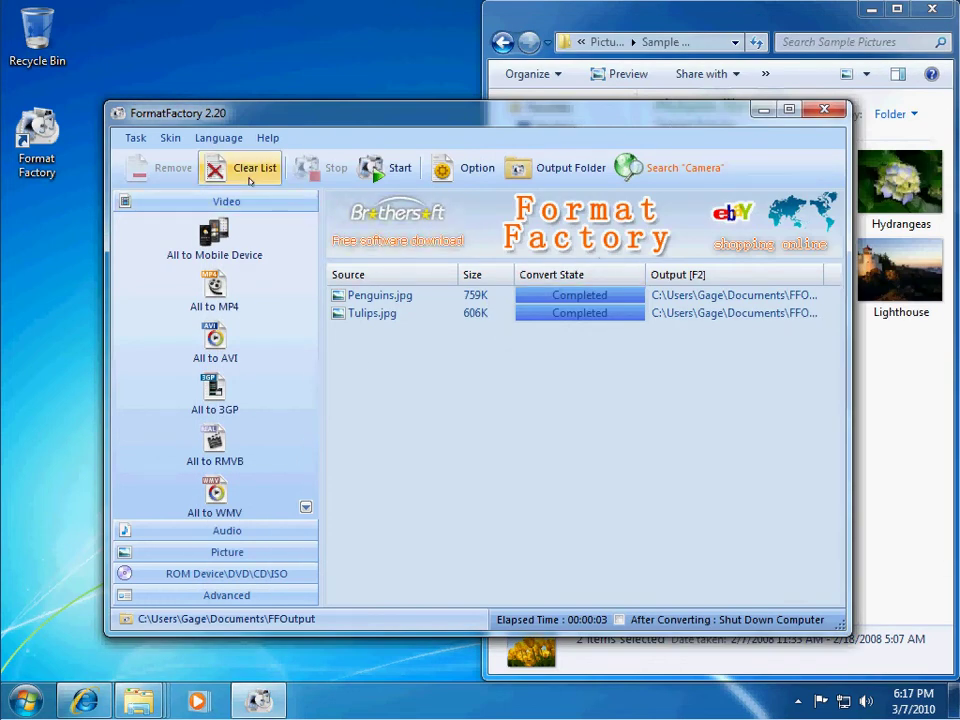
{"action": "left_click", "coordinate": [249, 170]}
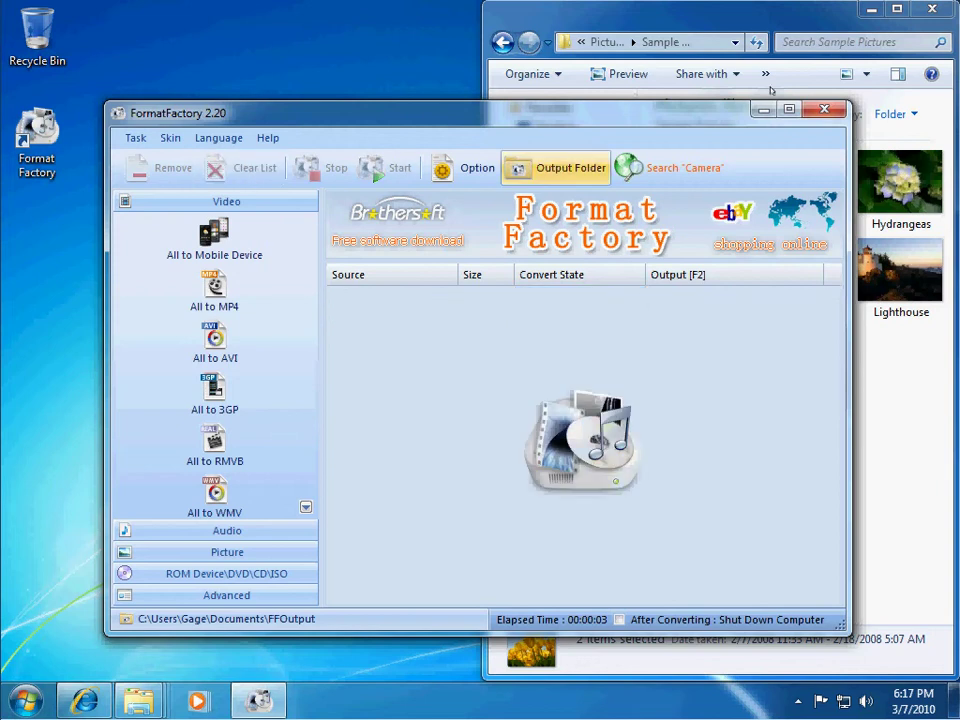
Close Sample Pictures, snap Format Factory left, and drag Wildlife from Sample Videos onto it
{"action": "left_click", "coordinate": [670, 8]}
{"action": "key", "text": "alt+F4"}
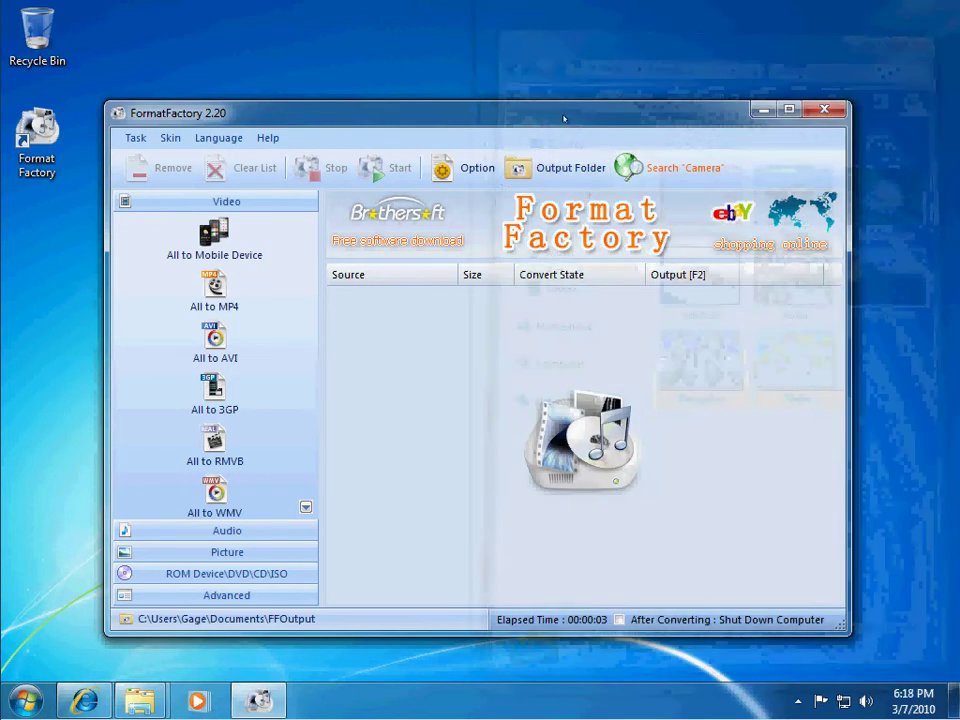
{"action": "left_click_drag", "start_coordinate": [617, 127], "coordinate": [4, 150]}
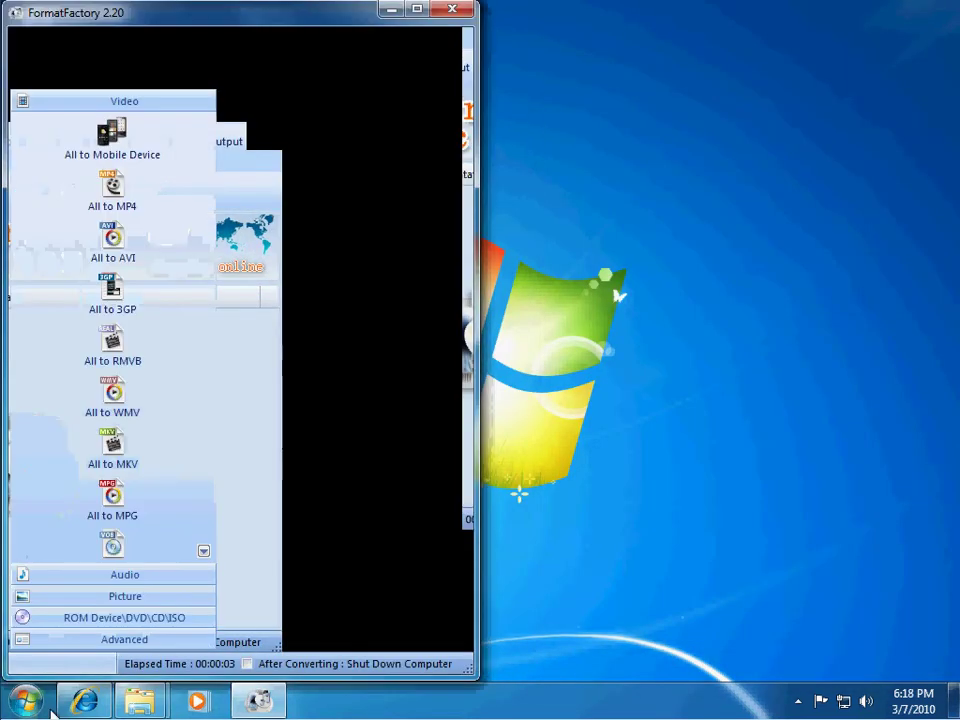
{"action": "mouse_move", "coordinate": [139, 700]}
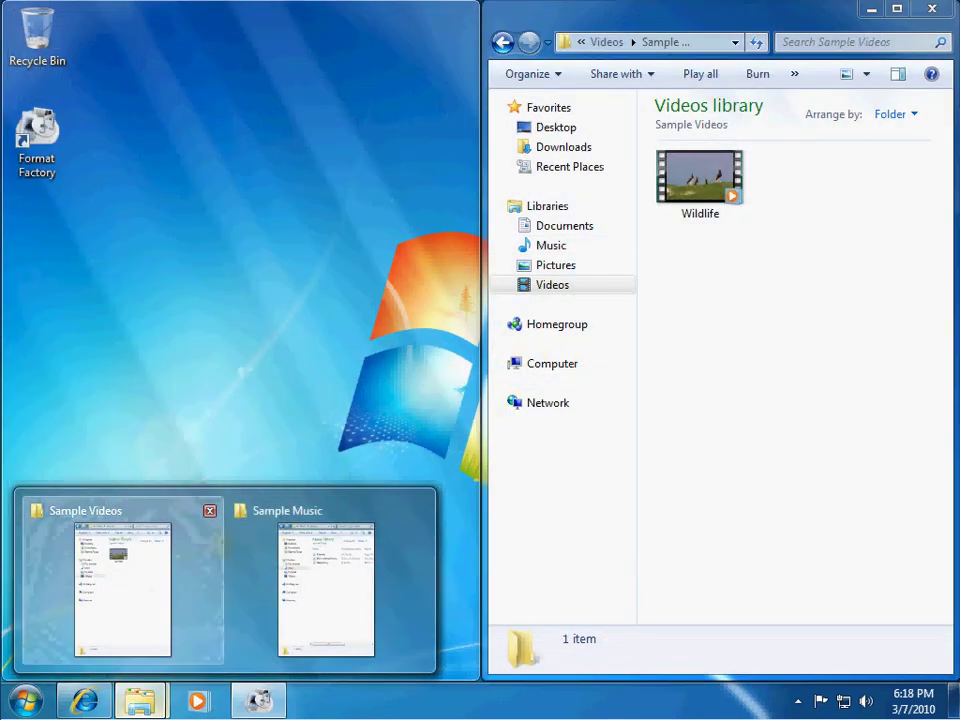
{"action": "left_click", "coordinate": [122, 590]}
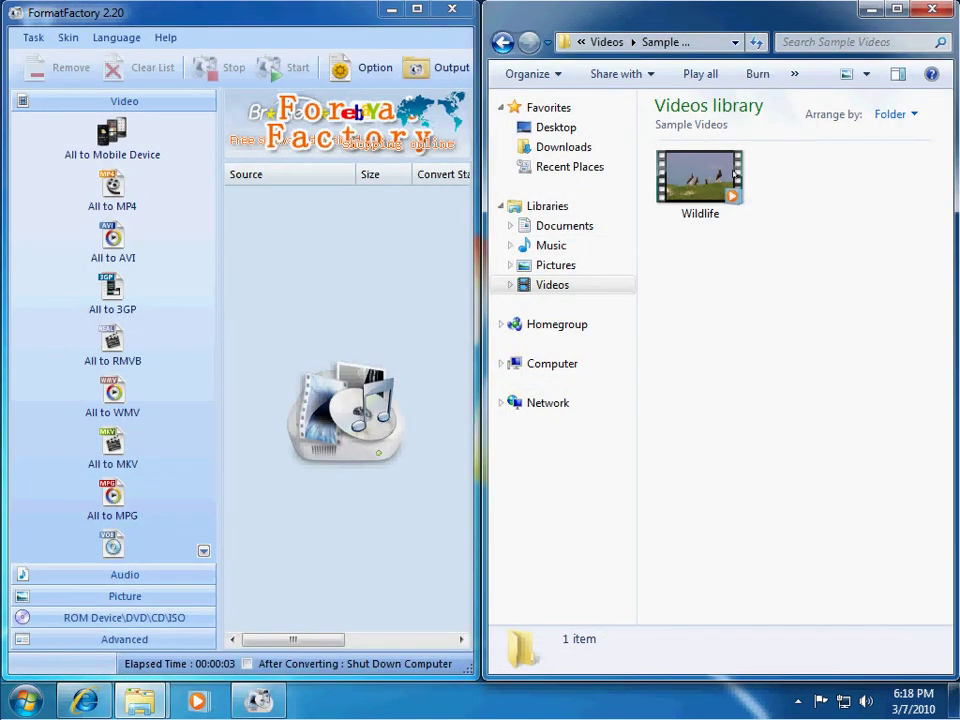
{"action": "left_click_drag", "start_coordinate": [706, 183], "coordinate": [315, 270]}
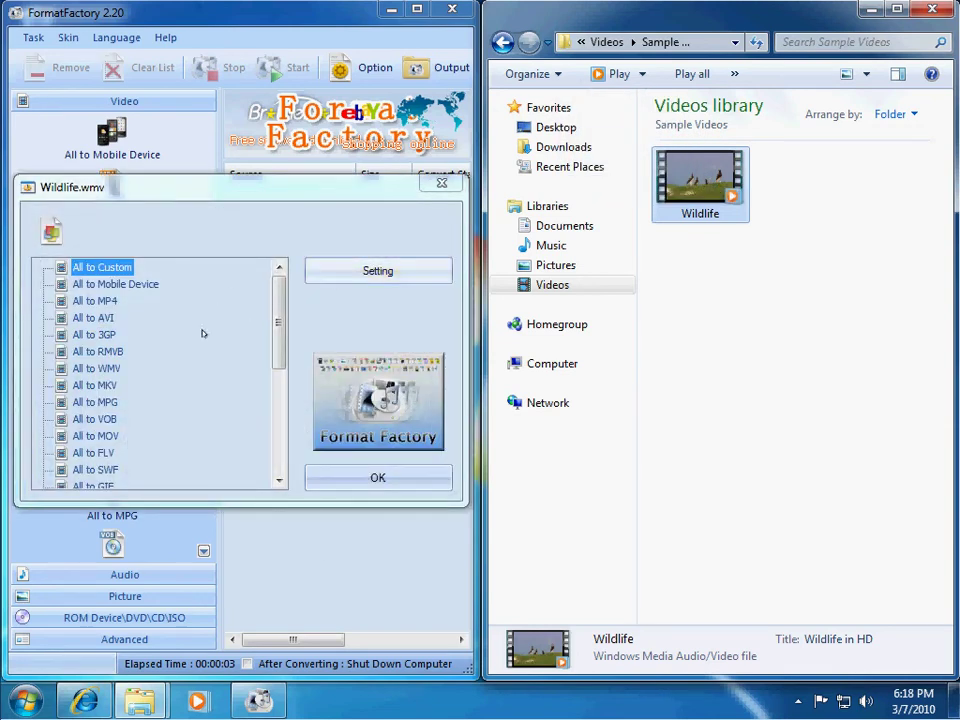
Choose All to Mobile Device for Wildlife.wmv and browse the Microsoft and Motorola profiles
{"action": "left_click", "coordinate": [115, 284]}
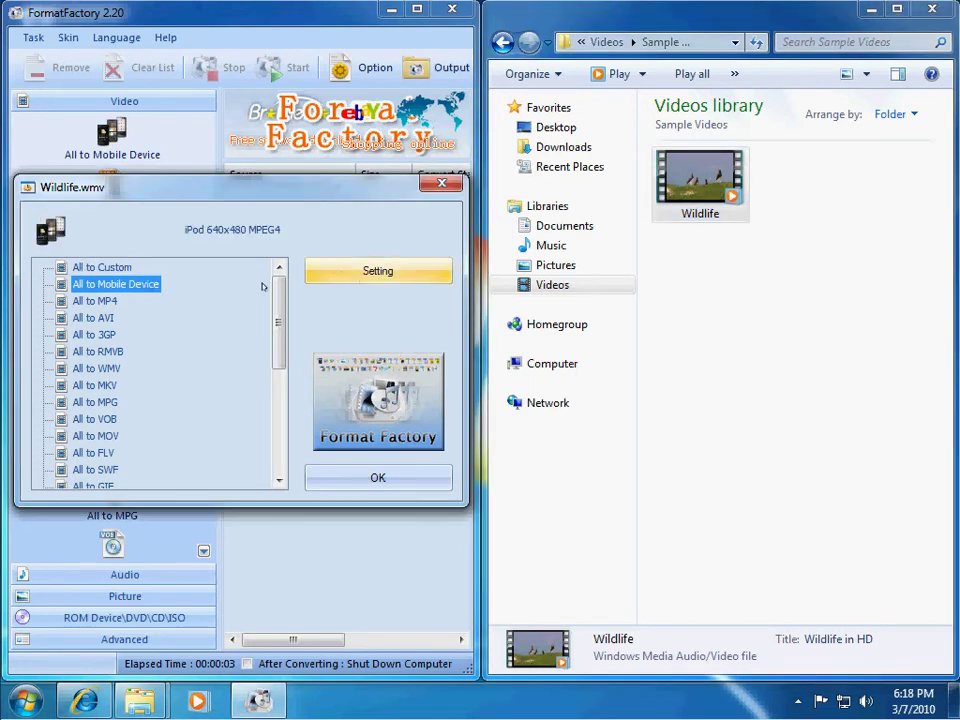
{"action": "left_click", "coordinate": [364, 280]}
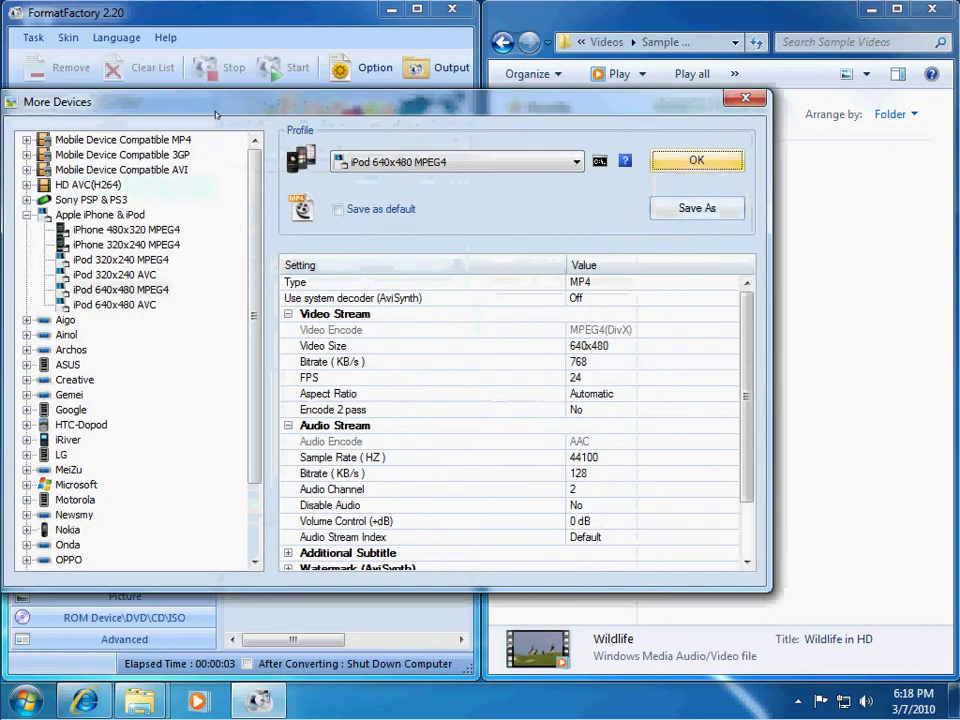
{"action": "scroll", "coordinate": [192, 300], "scroll_direction": "down", "scroll_amount": 2}
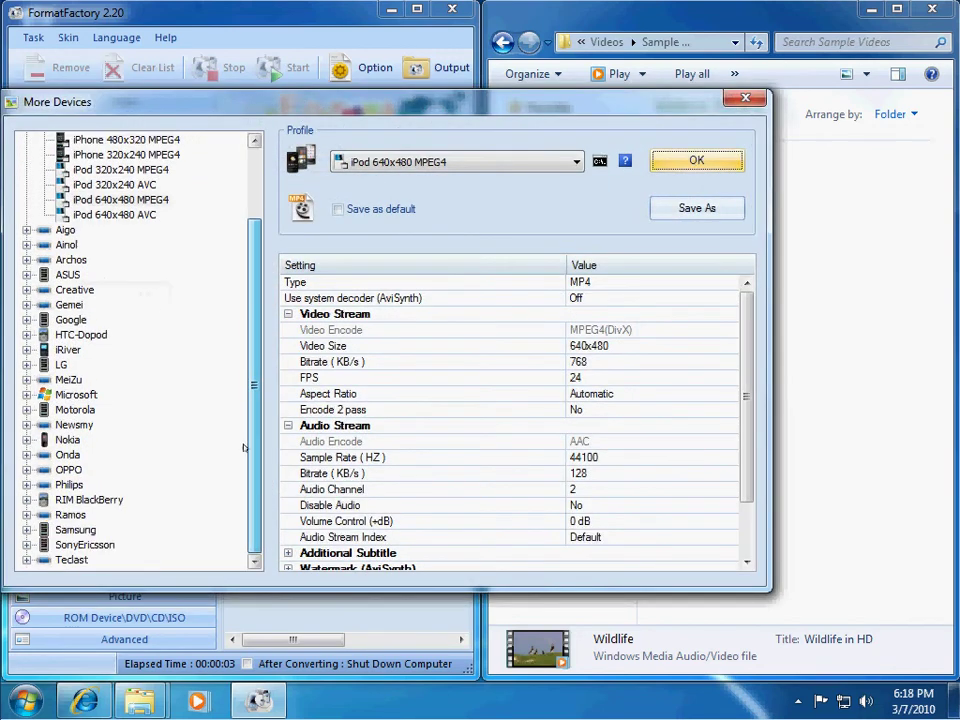
{"action": "left_click", "coordinate": [26, 394]}
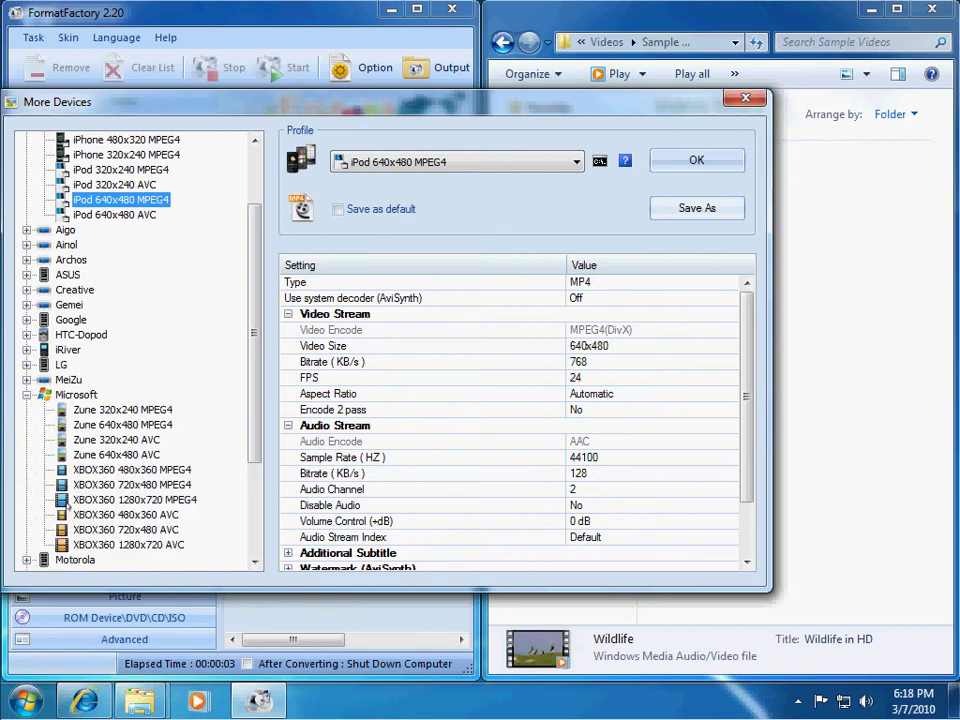
{"action": "left_click", "coordinate": [26, 394]}
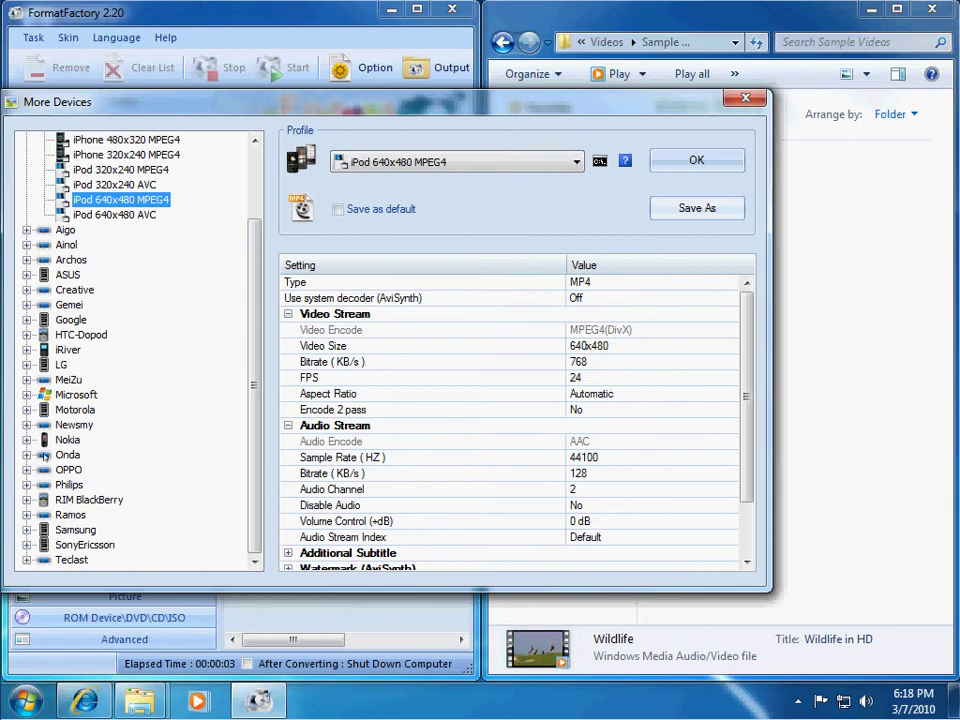
{"action": "left_click", "coordinate": [26, 409]}
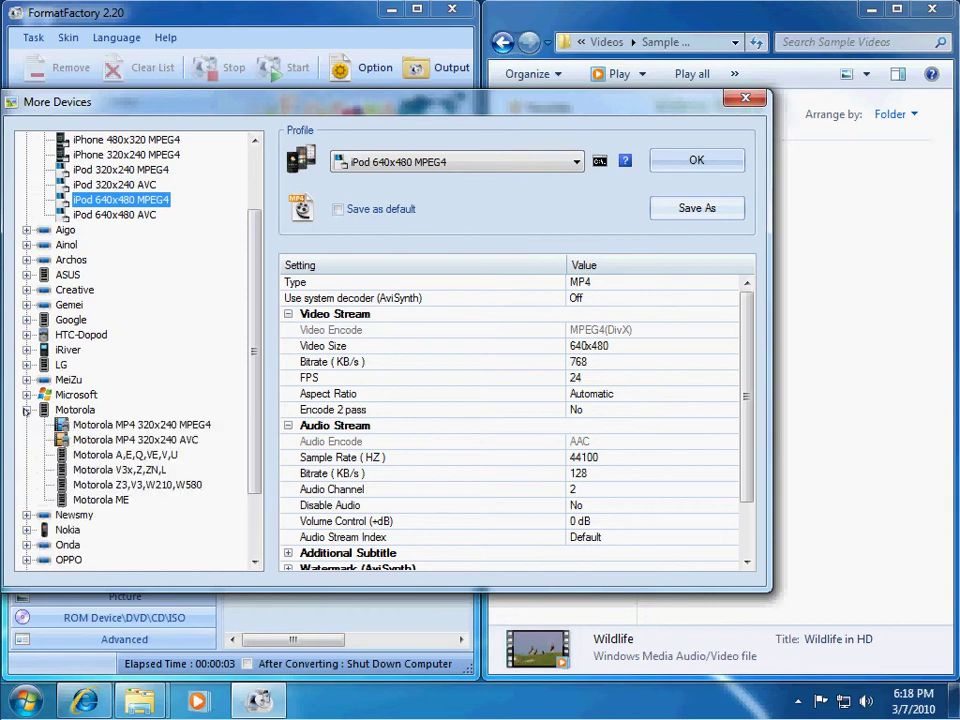
{"action": "left_click", "coordinate": [26, 409]}
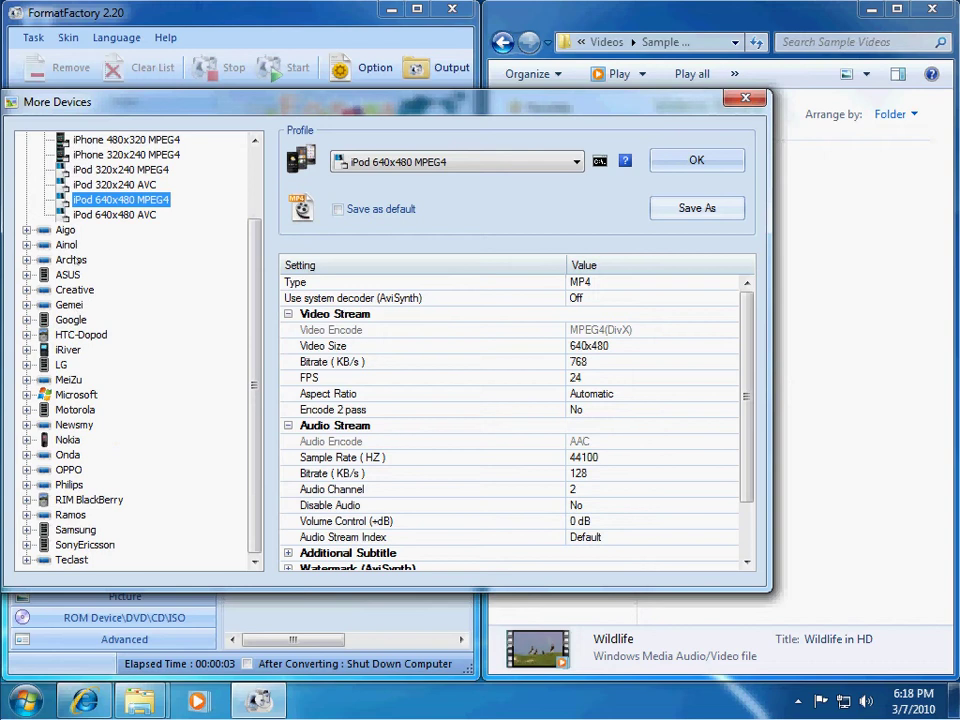
{"action": "scroll", "coordinate": [208, 259], "scroll_direction": "up", "scroll_amount": 2}
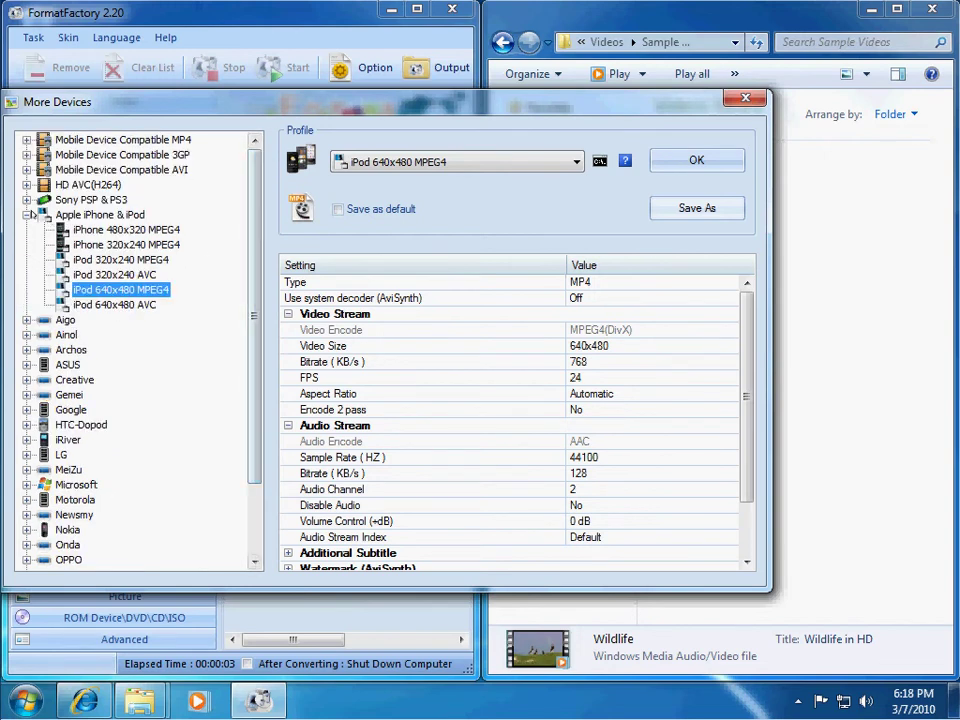
Select the Apple iPod 640x480 MPEG4 profile and confirm it
{"action": "double_click", "coordinate": [97, 217]}
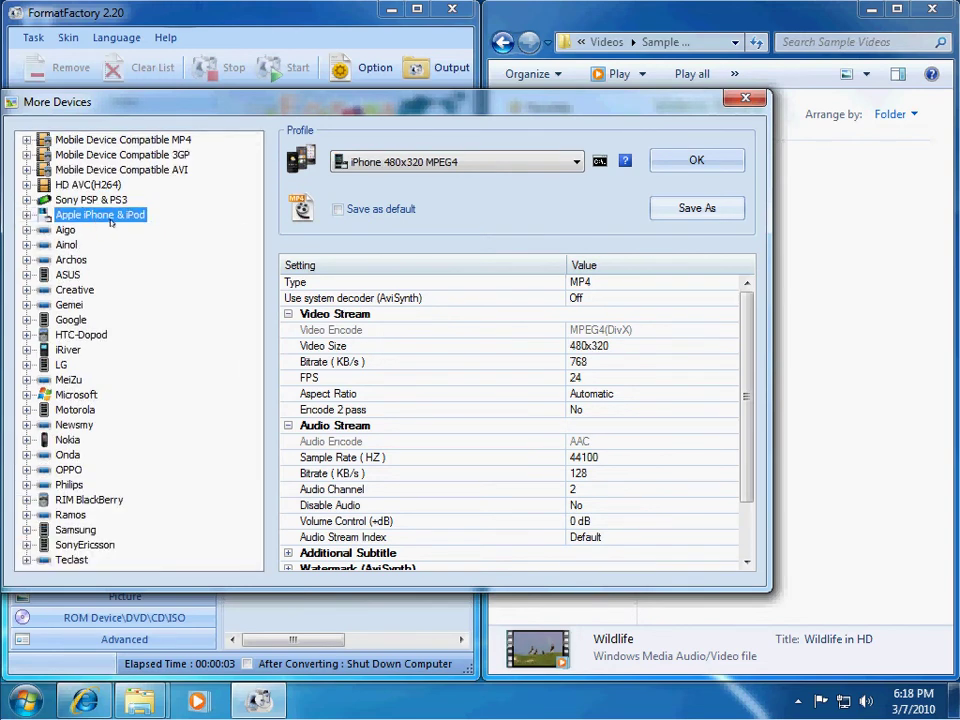
{"action": "left_click", "coordinate": [27, 215]}
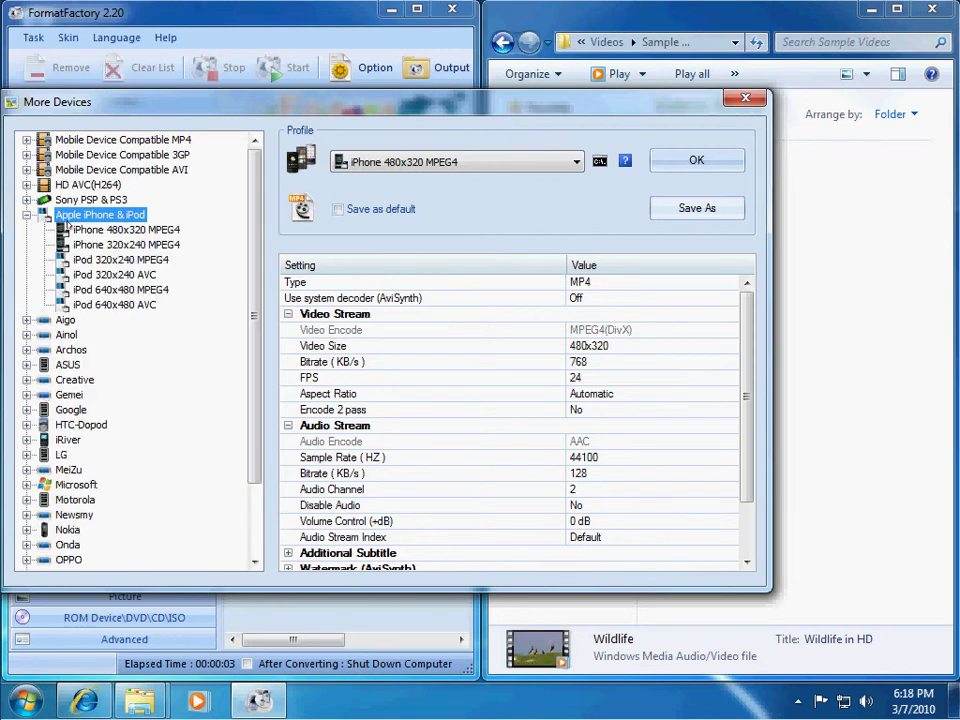
{"action": "left_click", "coordinate": [107, 305]}
{"action": "key", "text": "Up"}
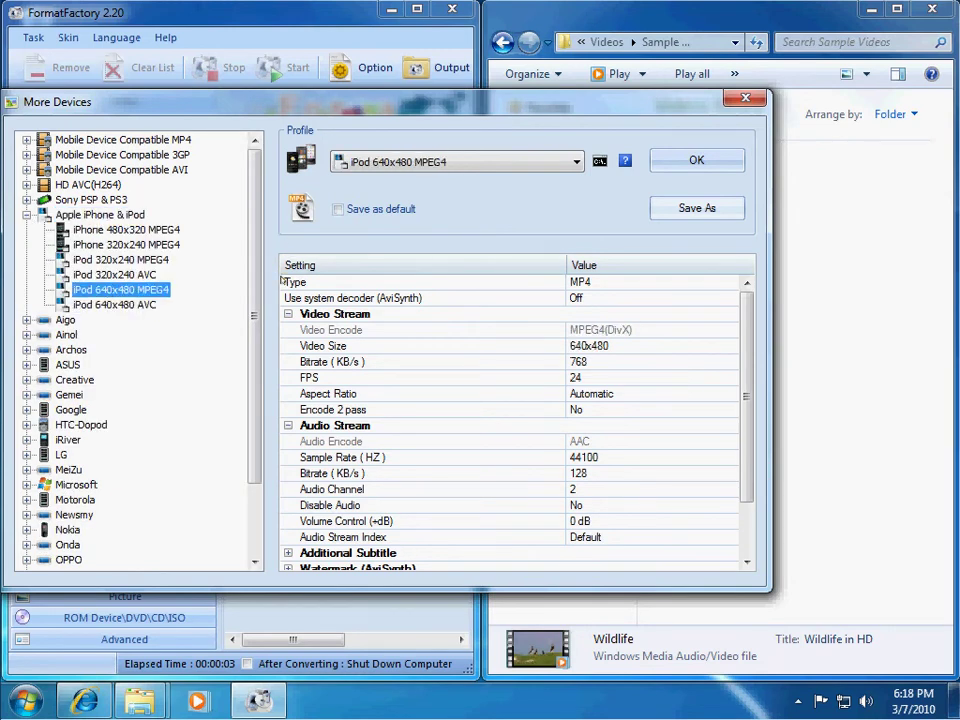
{"action": "left_click", "coordinate": [700, 160]}
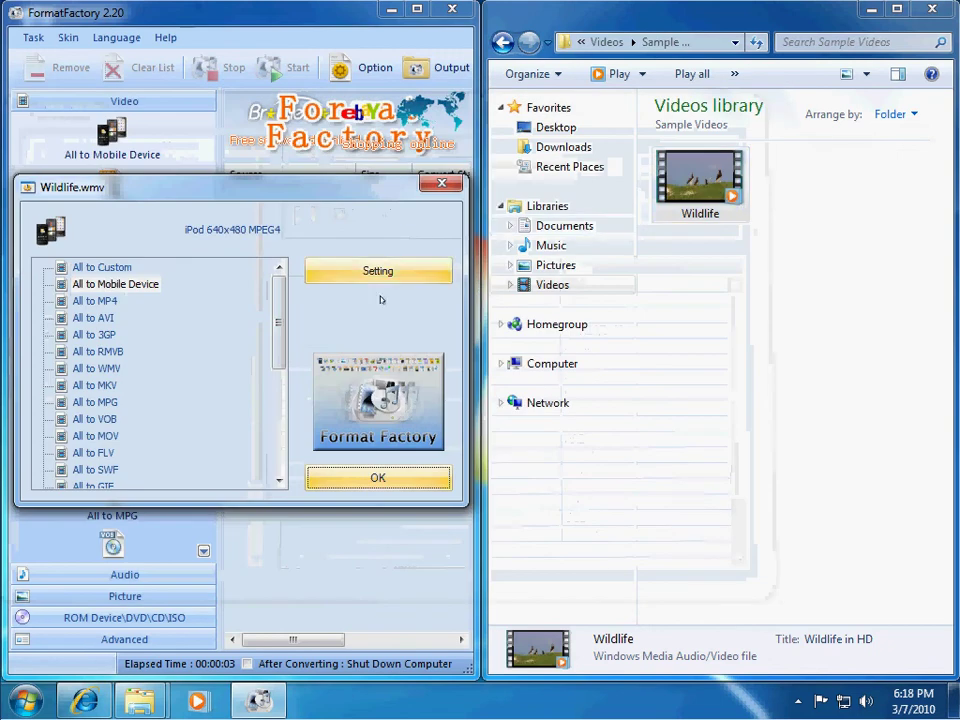
{"action": "left_click", "coordinate": [380, 272]}
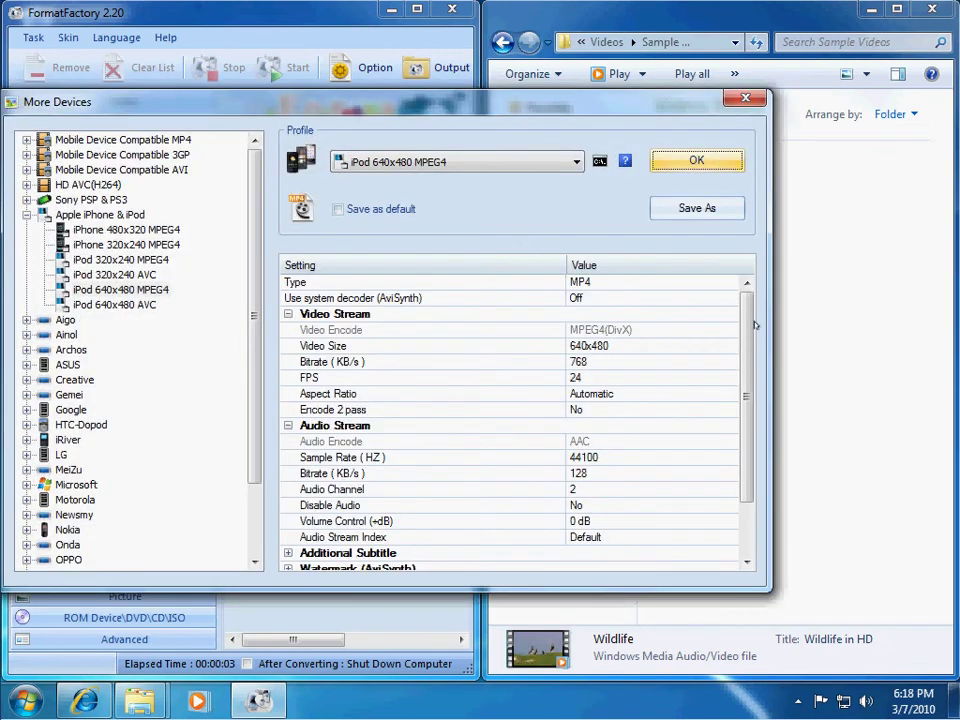
{"action": "scroll", "coordinate": [280, 342], "scroll_direction": "down", "scroll_amount": 2}
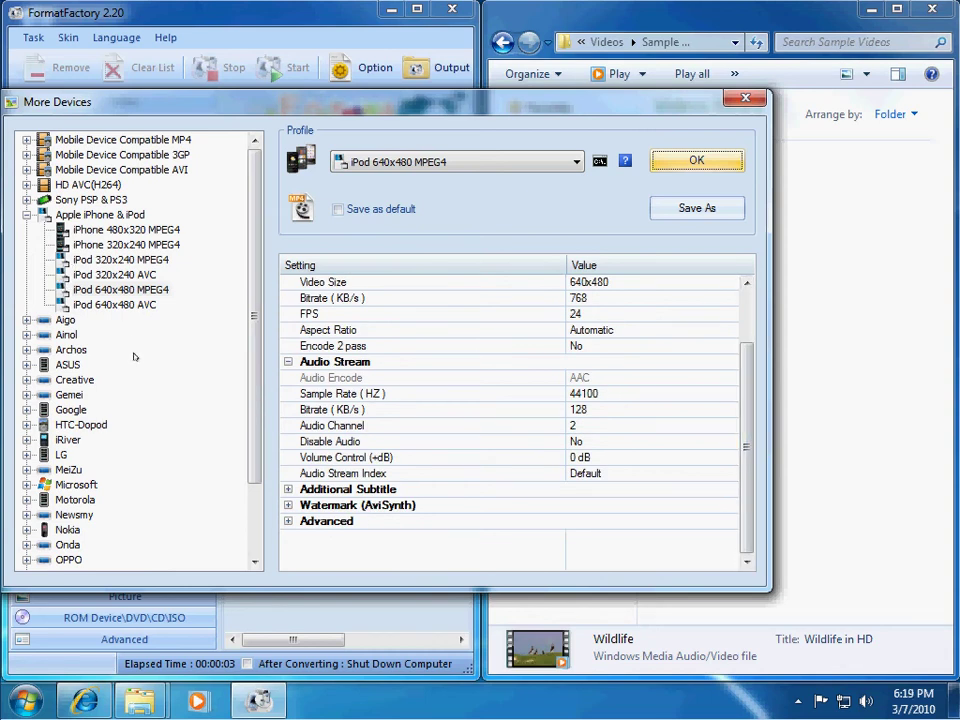
{"action": "double_click", "coordinate": [395, 505]}
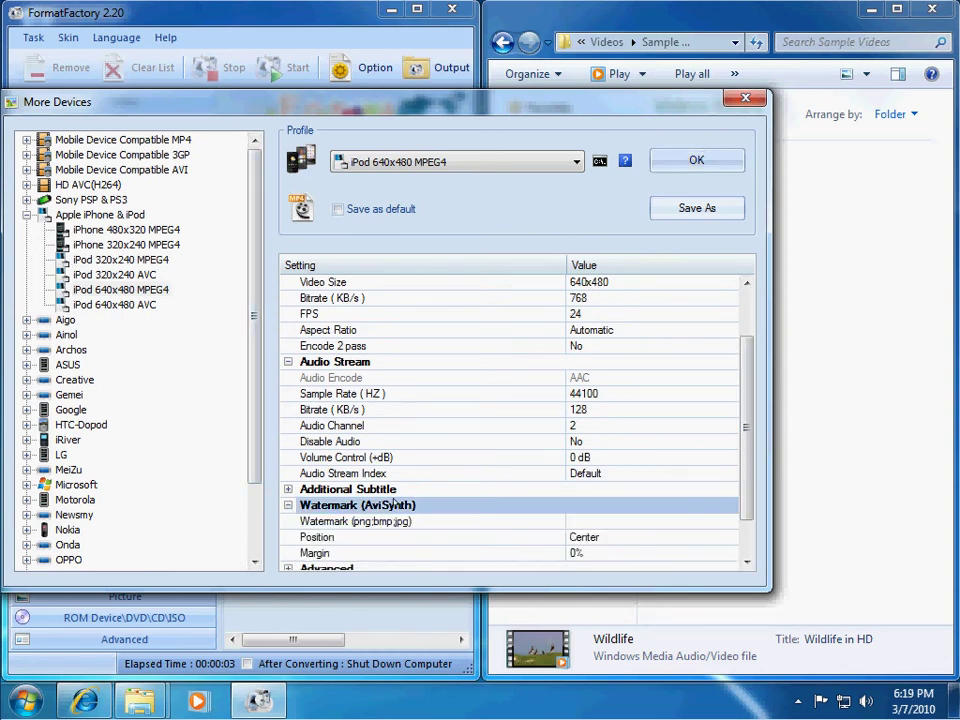
{"action": "left_click", "coordinate": [288, 505]}
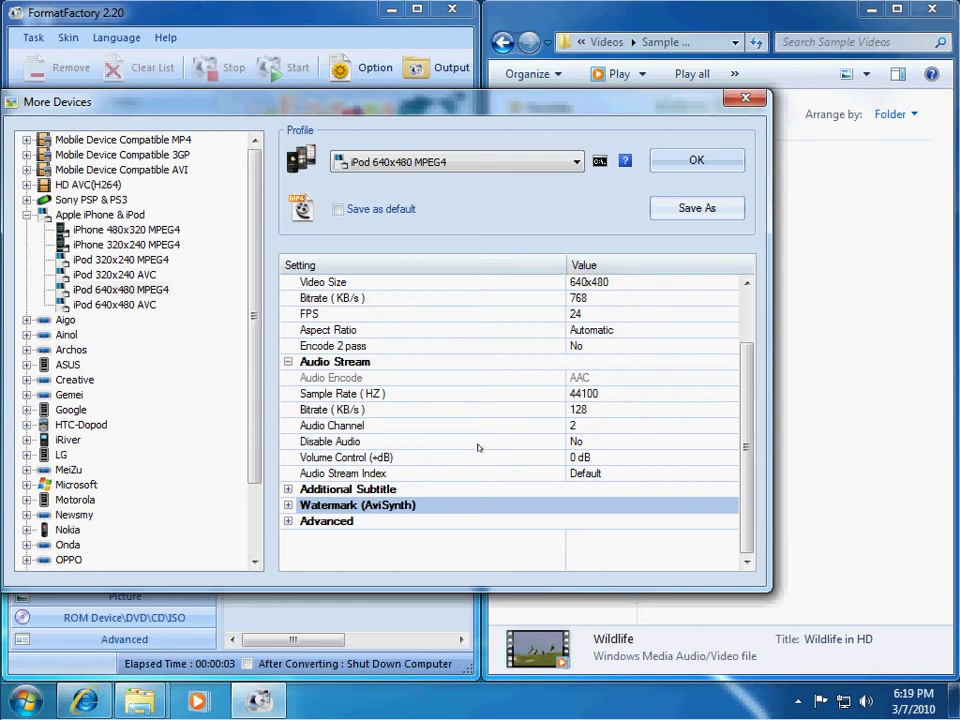
{"action": "left_click", "coordinate": [695, 161]}
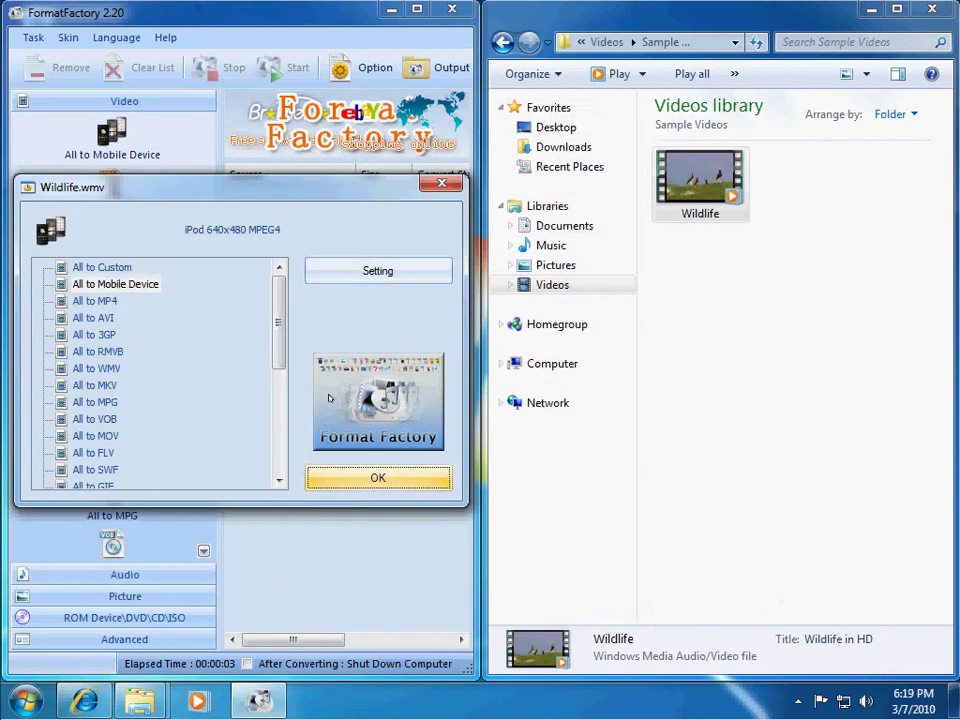
Add Wildlife.wmv to the task list and drag Sleep Away.mp3 from Sample Music into Format Factory
{"action": "left_click", "coordinate": [363, 487]}
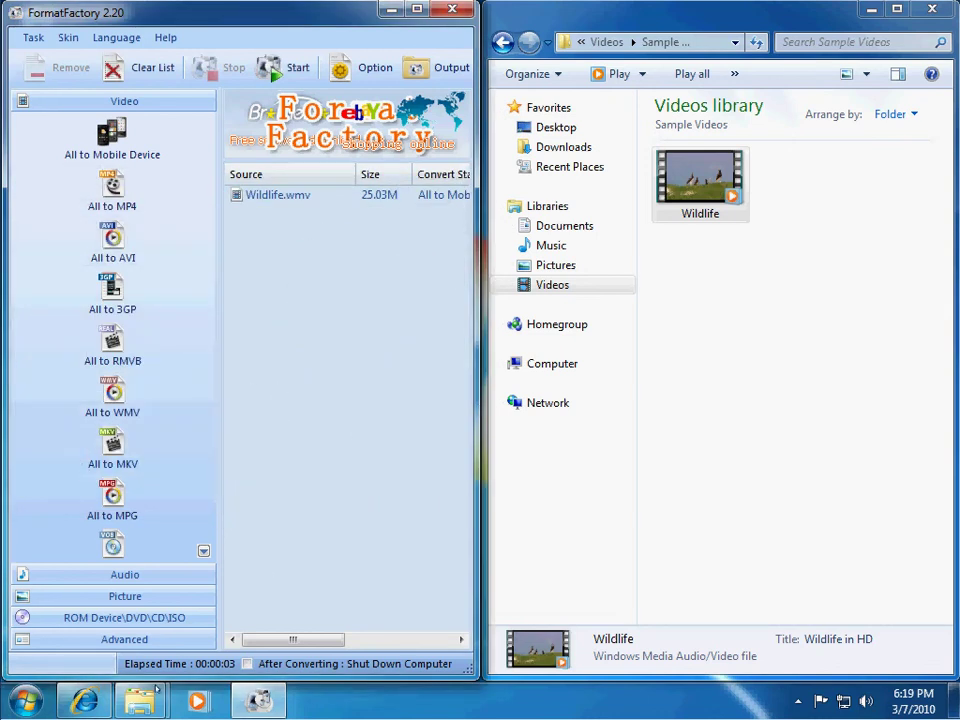
{"action": "mouse_move", "coordinate": [140, 700]}
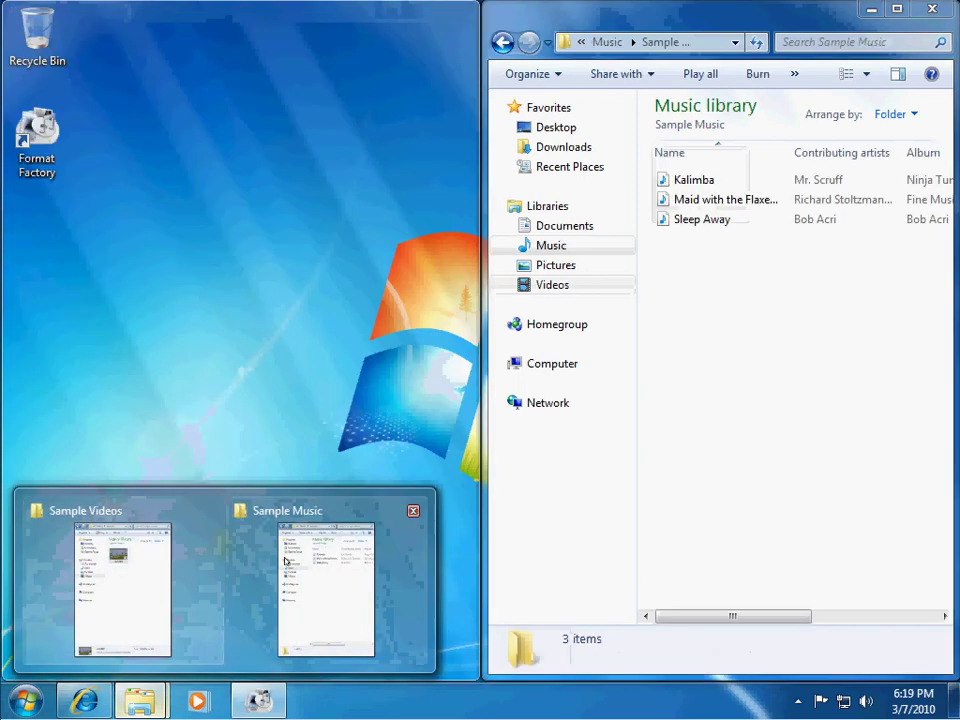
{"action": "left_click", "coordinate": [326, 590]}
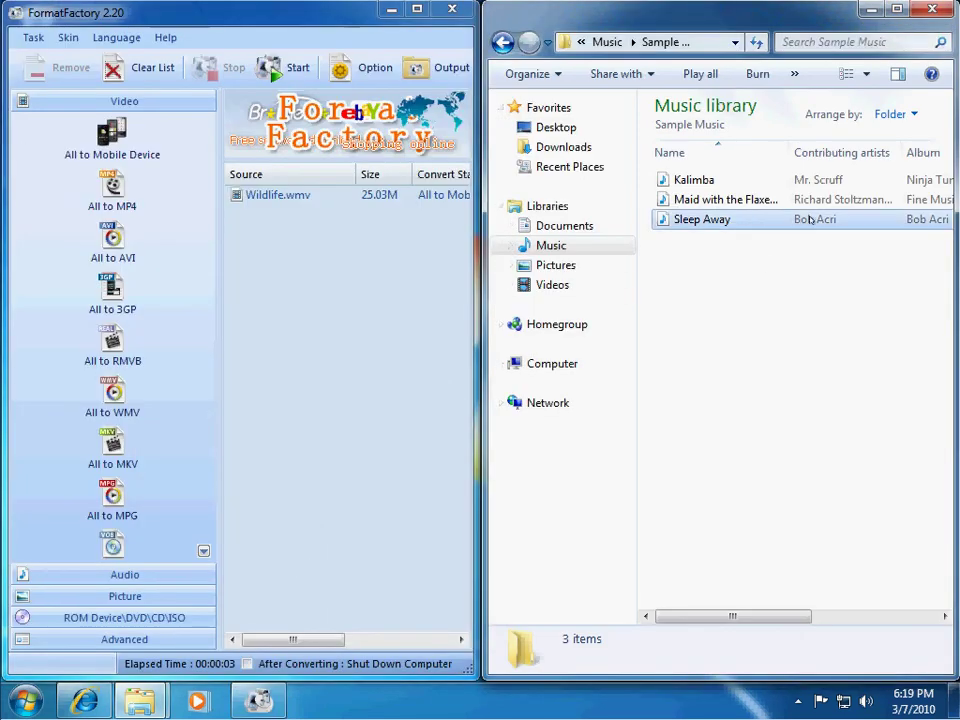
{"action": "left_click_drag", "start_coordinate": [812, 221], "coordinate": [300, 260]}
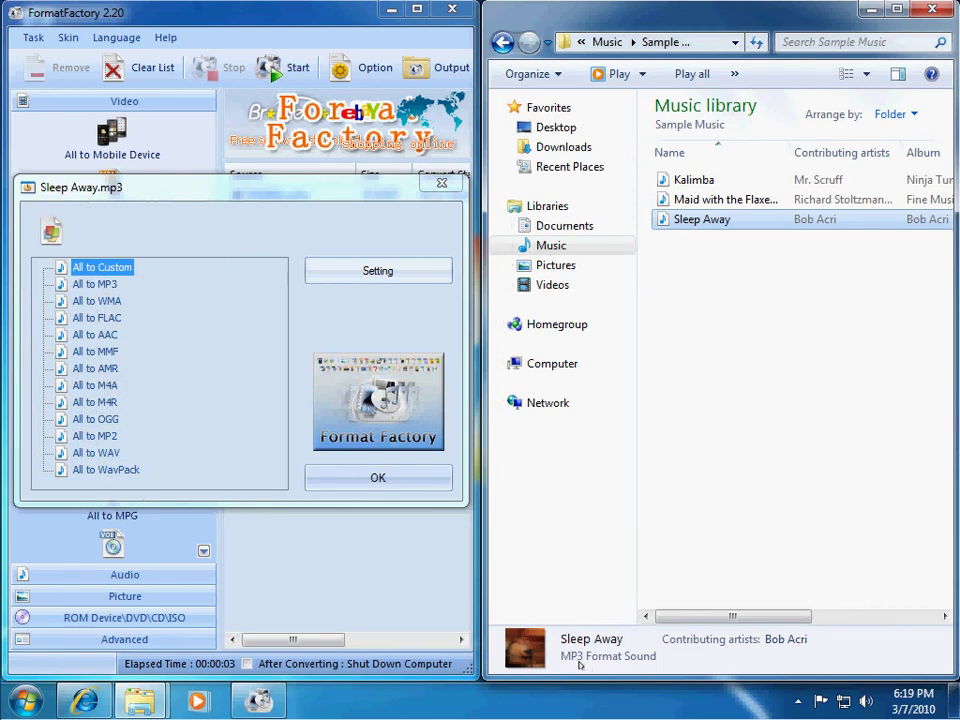
Queue Sleep Away.mp3 for All to AAC conversion at High quality
{"action": "left_click", "coordinate": [104, 337]}
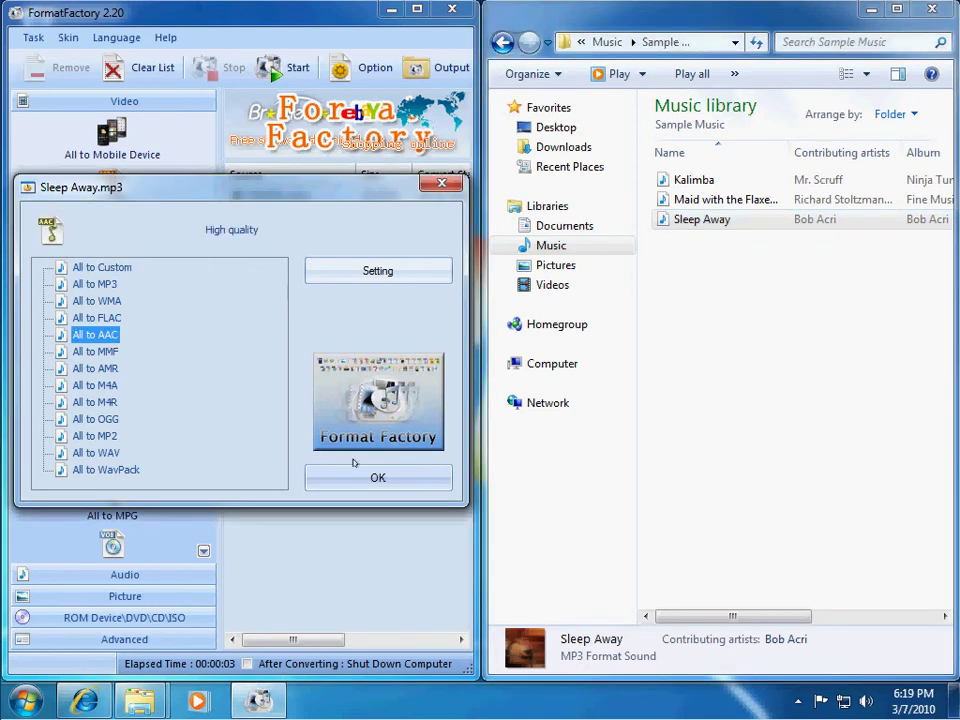
{"action": "left_click", "coordinate": [349, 281]}
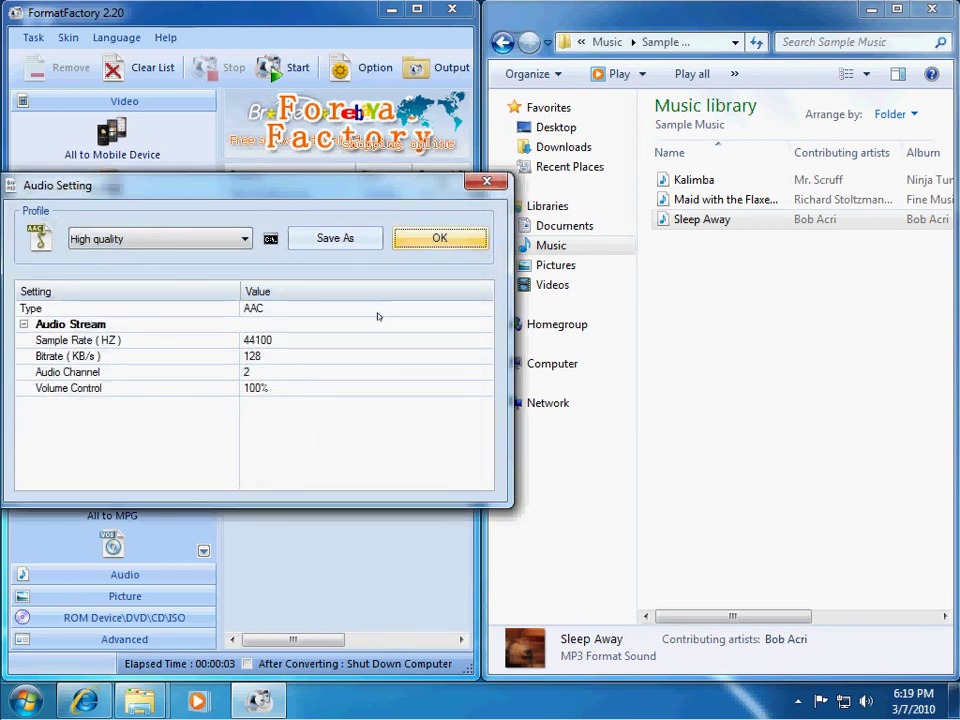
{"action": "left_click", "coordinate": [430, 242]}
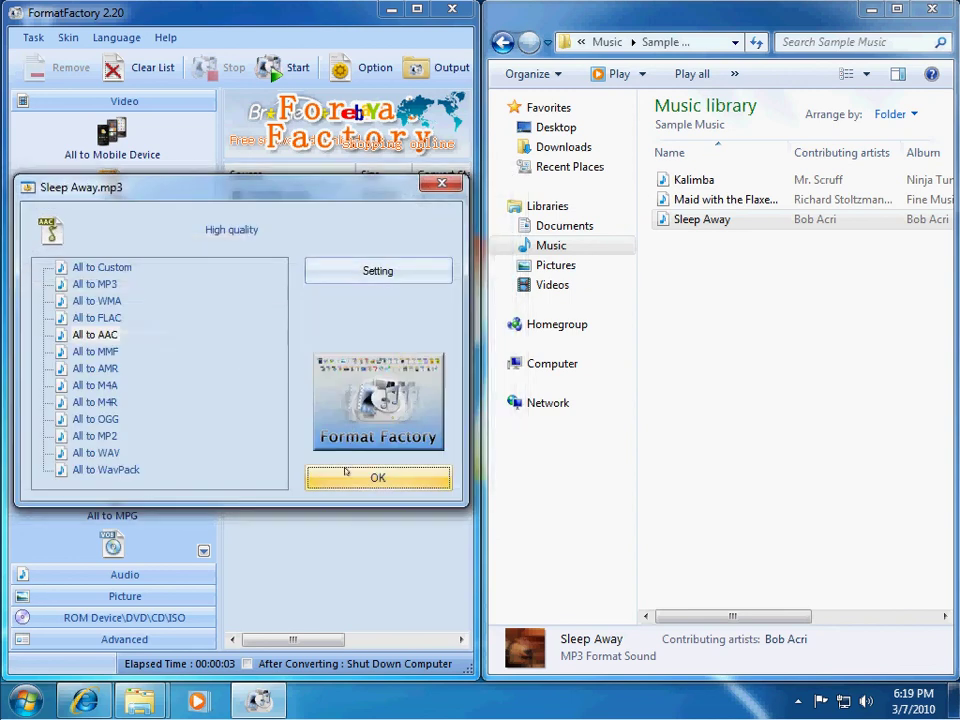
{"action": "left_click", "coordinate": [346, 476]}
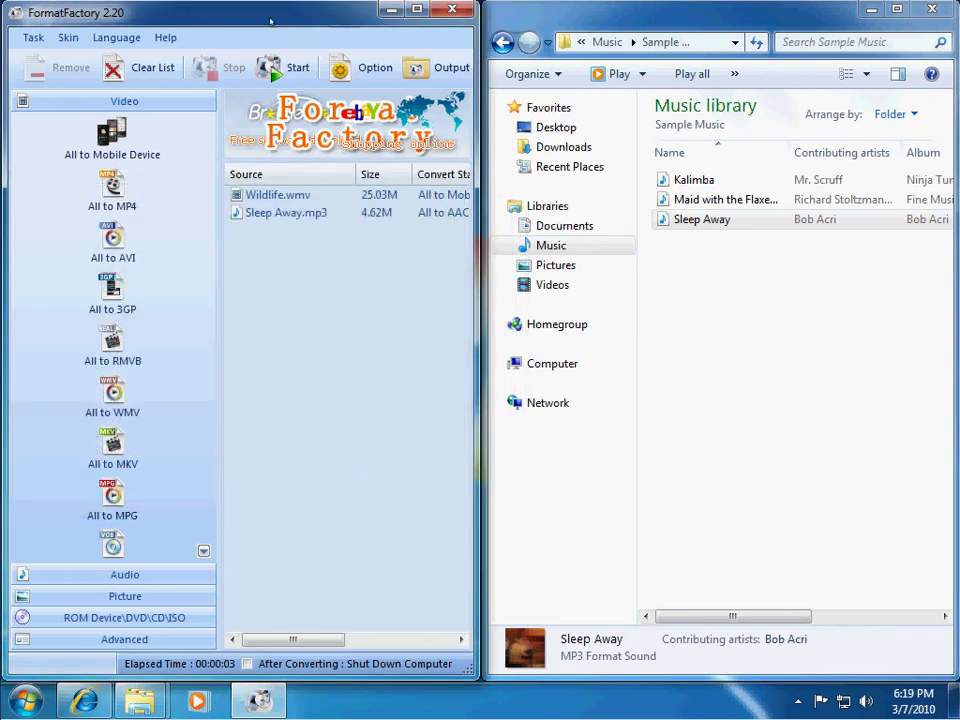
Start converting the queued Wildlife.wmv and Sleep Away.mp3, then request a stop around 18%
{"action": "left_click_drag", "start_coordinate": [344, 14], "coordinate": [674, 119]}
{"action": "left_click", "coordinate": [414, 168]}
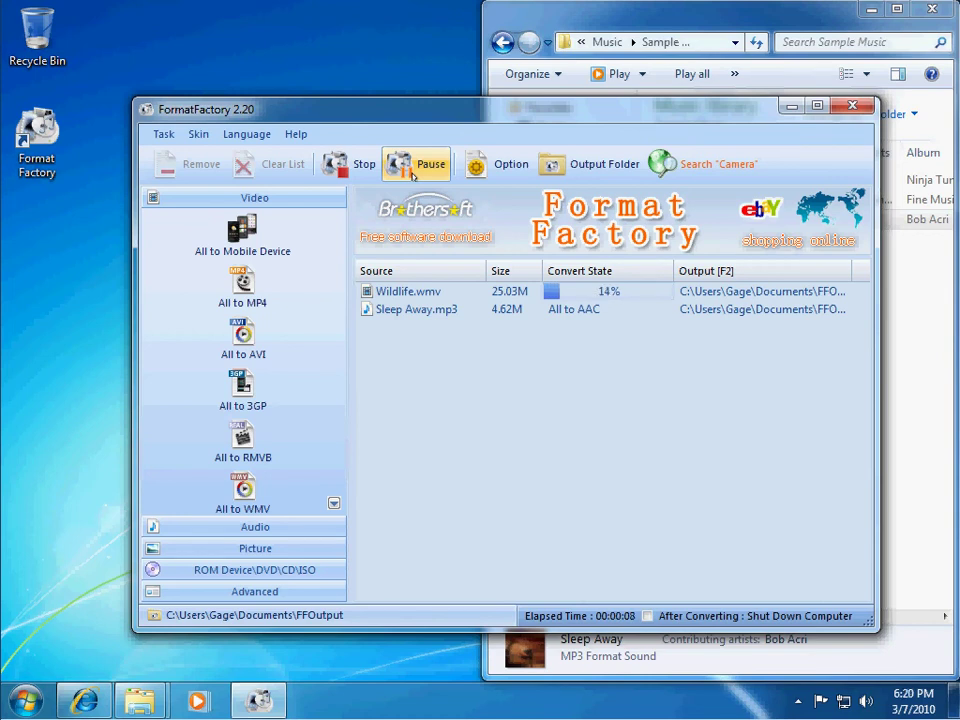
{"action": "left_click", "coordinate": [350, 164]}
Confirm the stop so Wildlife.wmv reads Stopped, and close the accidentally opened All to AVI window
{"action": "left_click", "coordinate": [476, 403]}
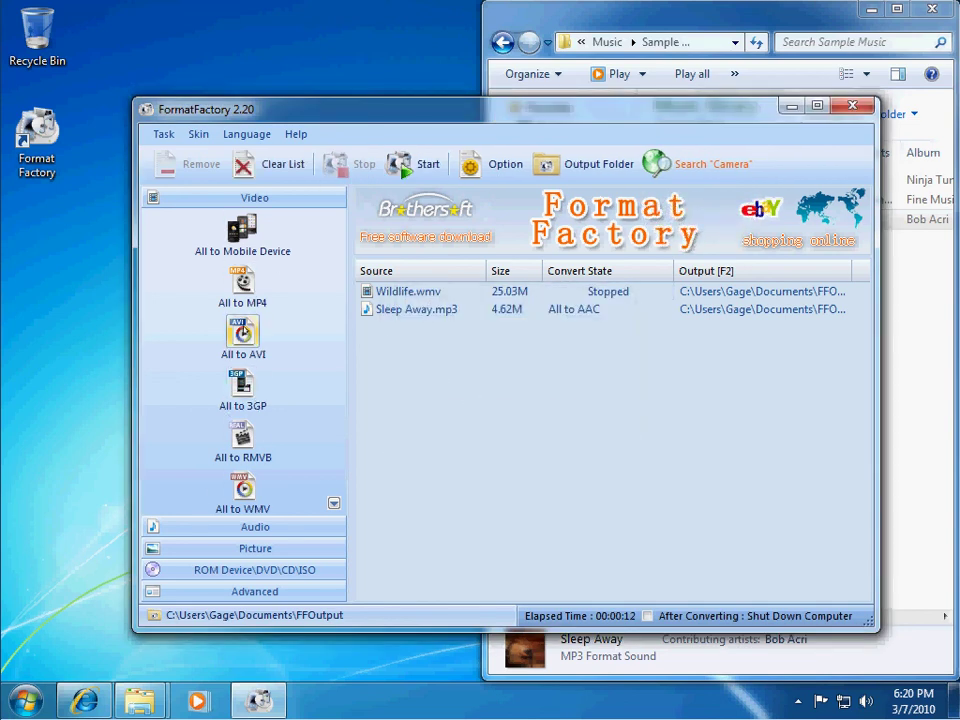
{"action": "left_click", "coordinate": [242, 330]}
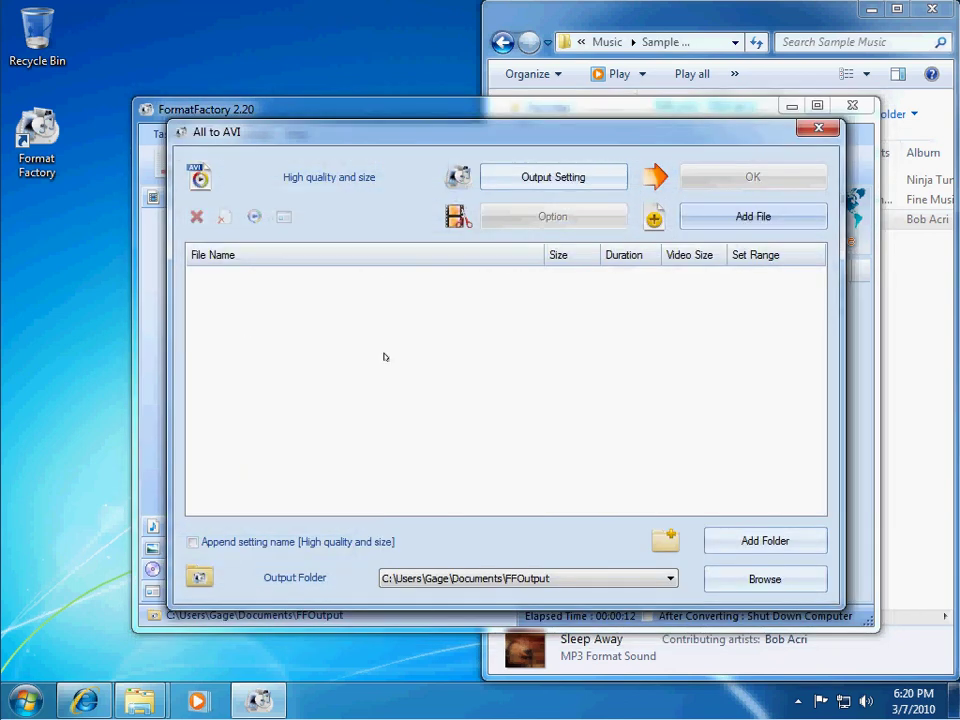
{"action": "left_click_drag", "start_coordinate": [392, 135], "coordinate": [343, 111]}
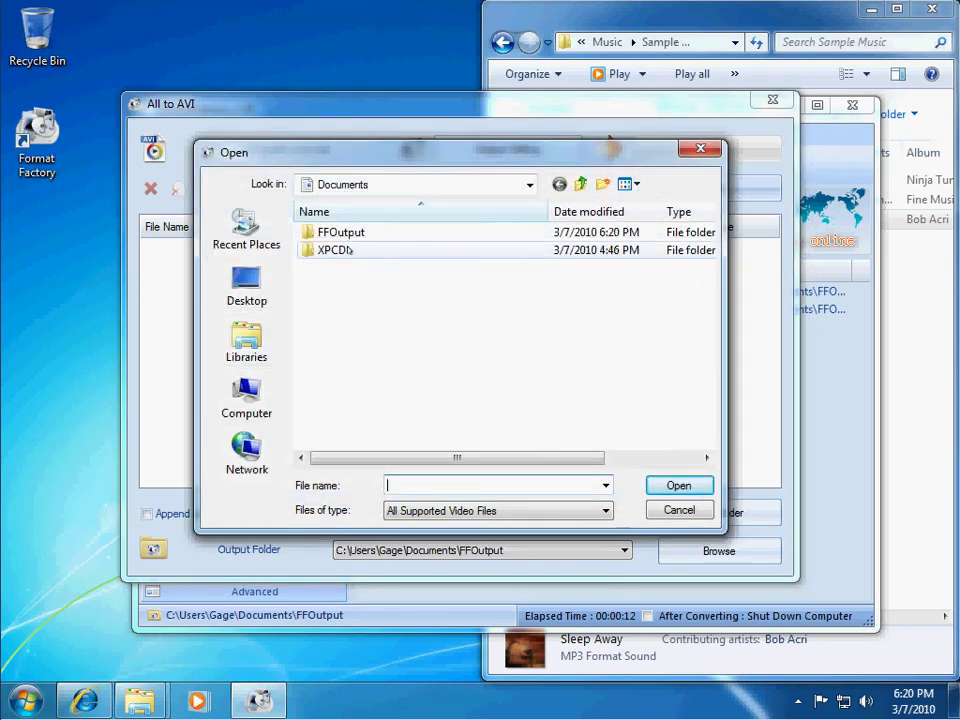
{"action": "key", "text": "Escape"}
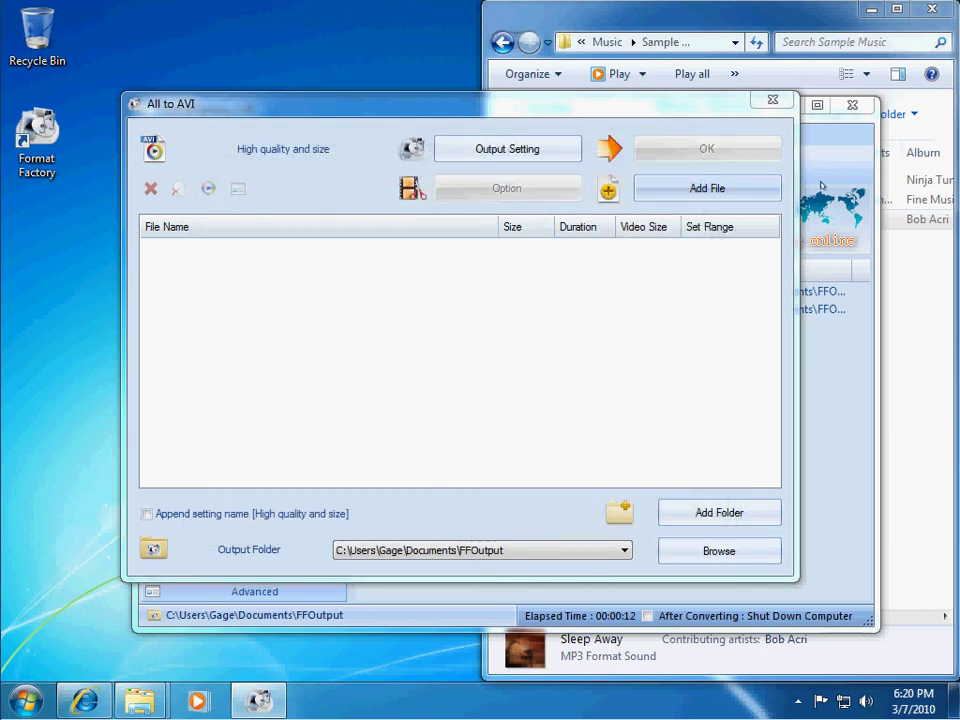
{"action": "left_click", "coordinate": [772, 99]}
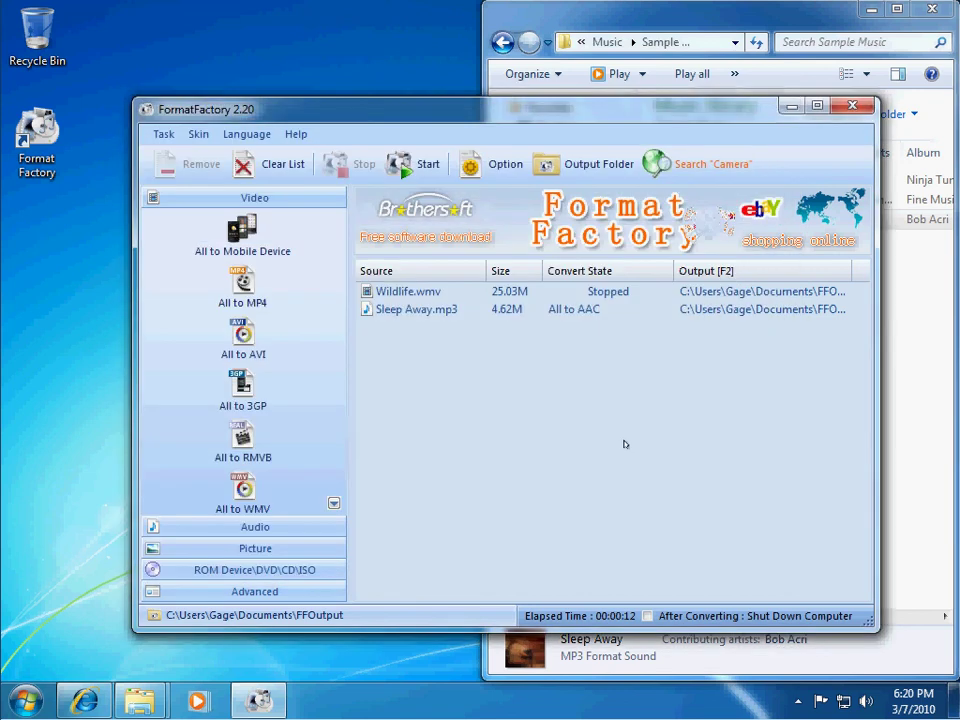